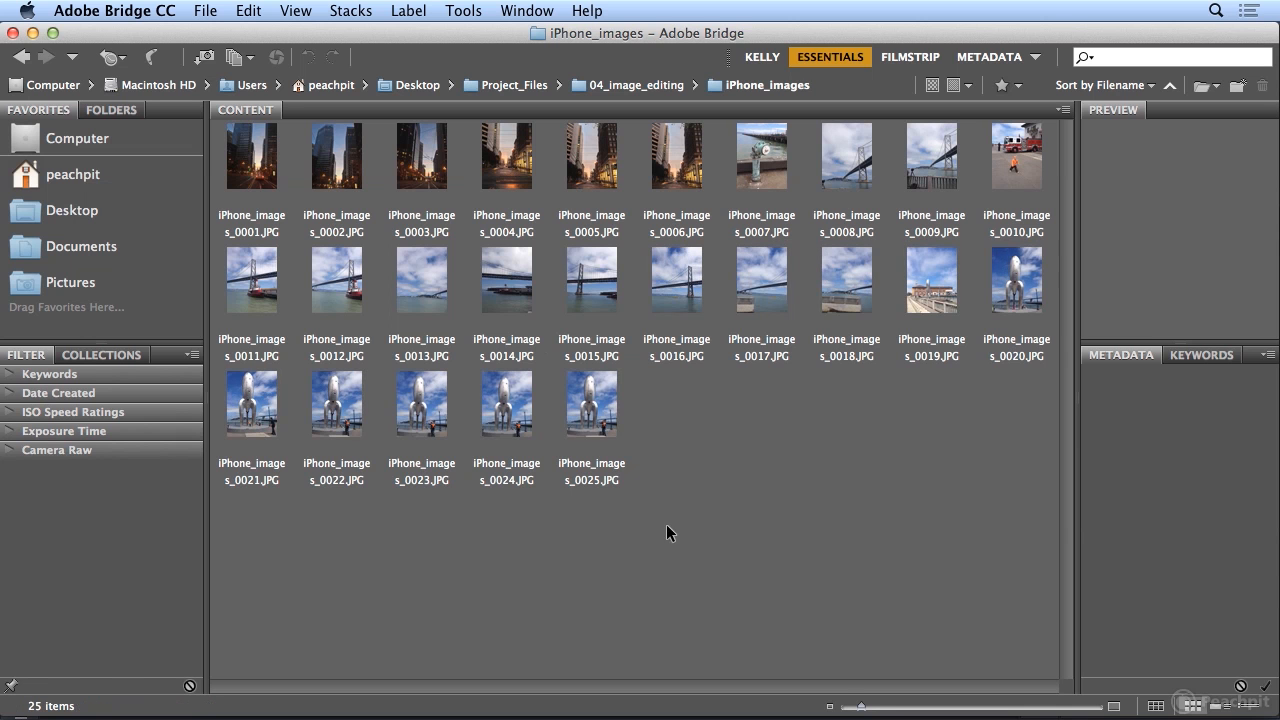
- Enlarge the thumbnails and select the images iPhone_images_0001.JPG through iPhone_images_0003.JPG
left_click_drag(860, 710, 902, 710)
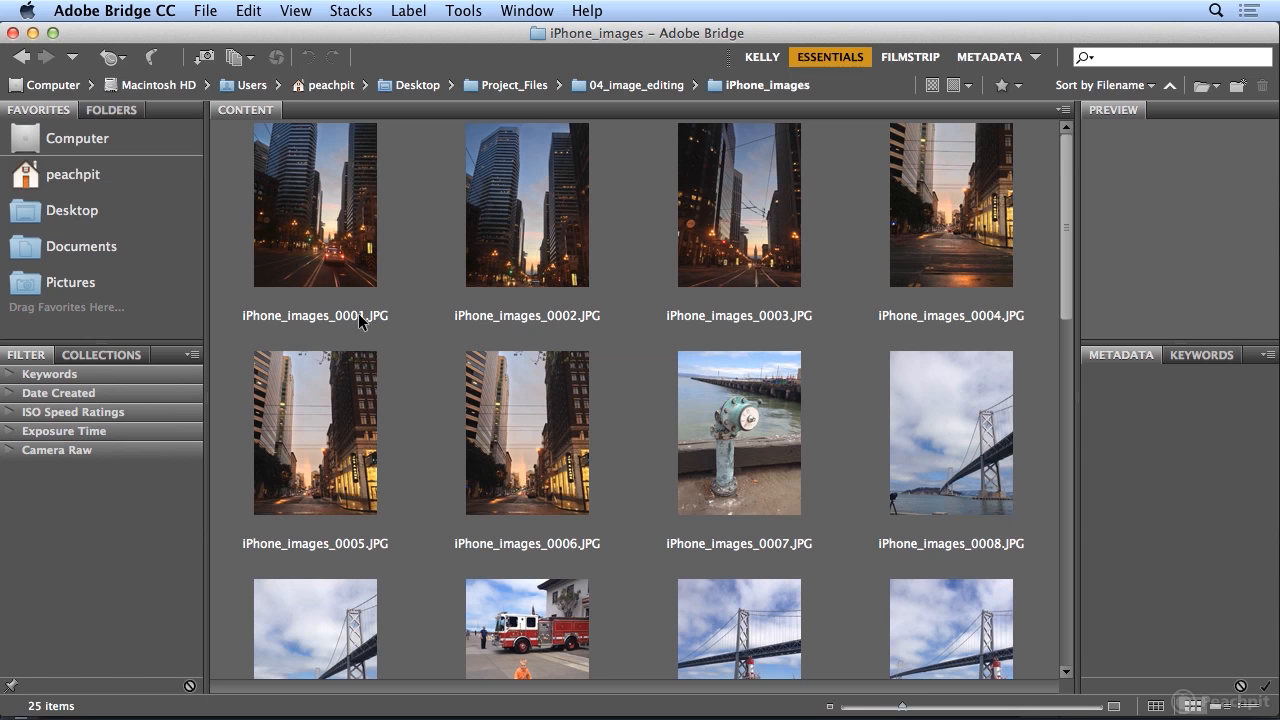
left_click(313, 264)
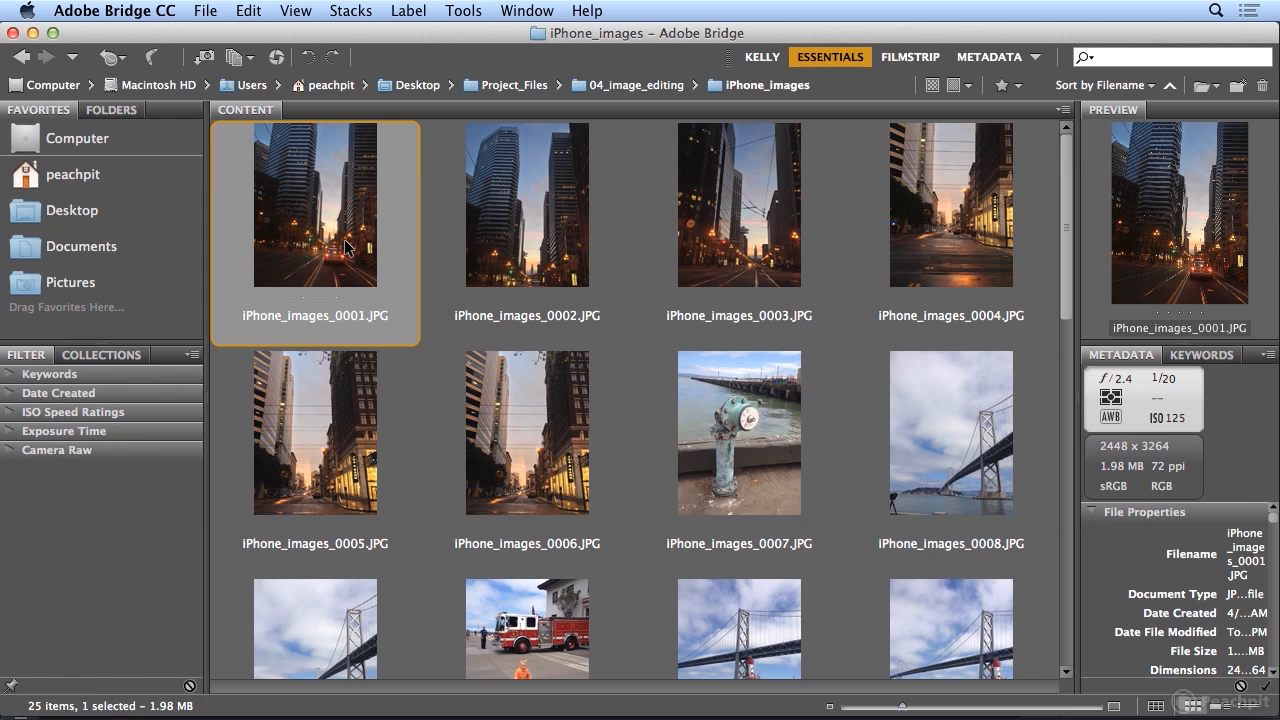
left_click(778, 258, "shift")
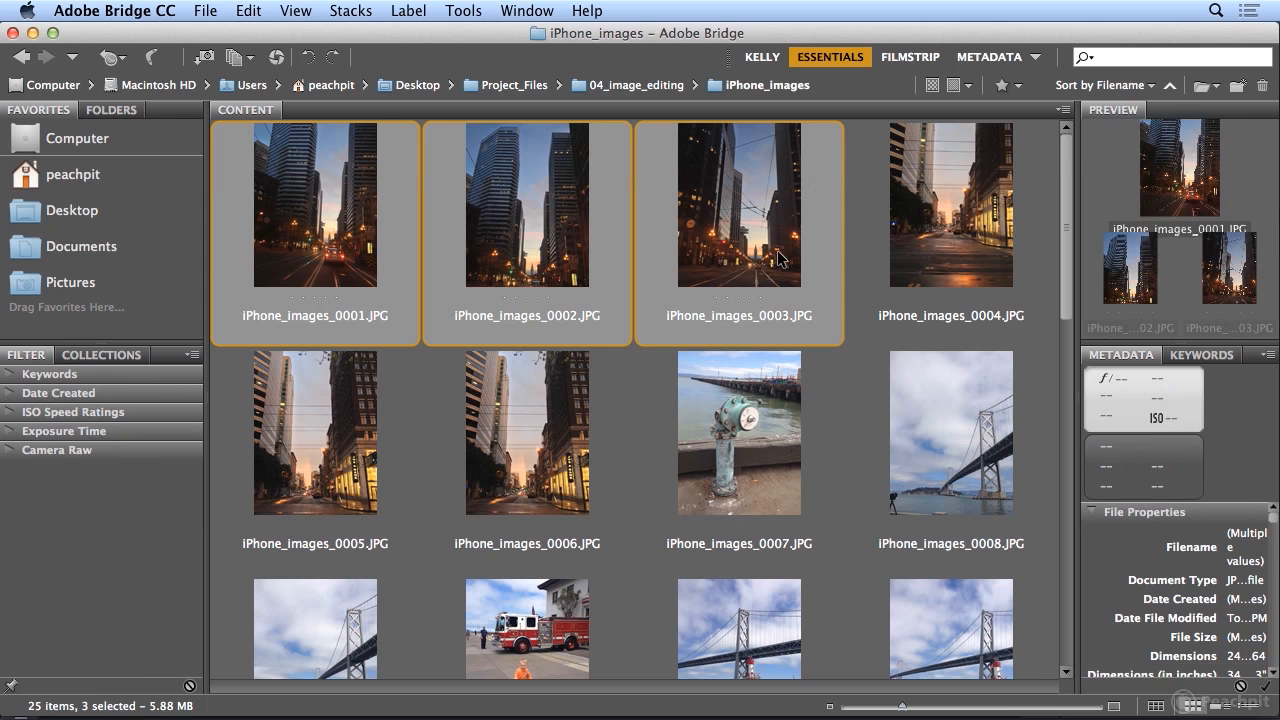
left_click(321, 238)
left_click(491, 244, "super")
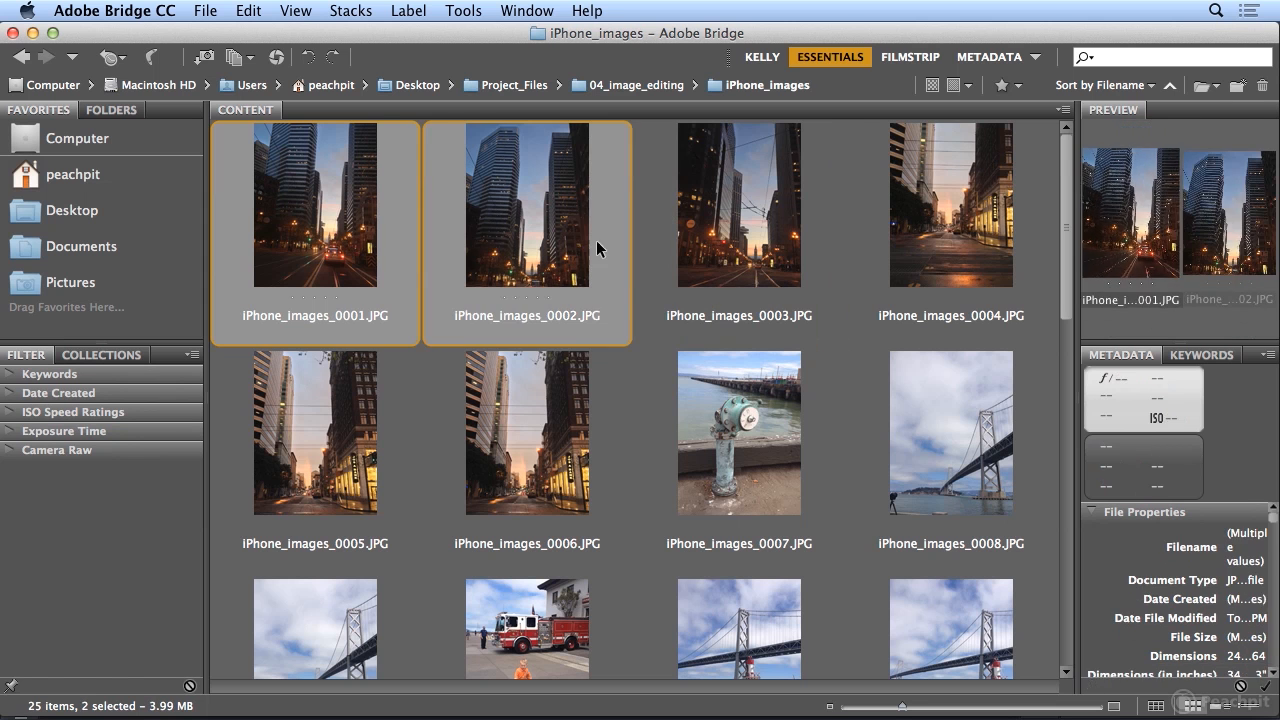
left_click(683, 248, "super")
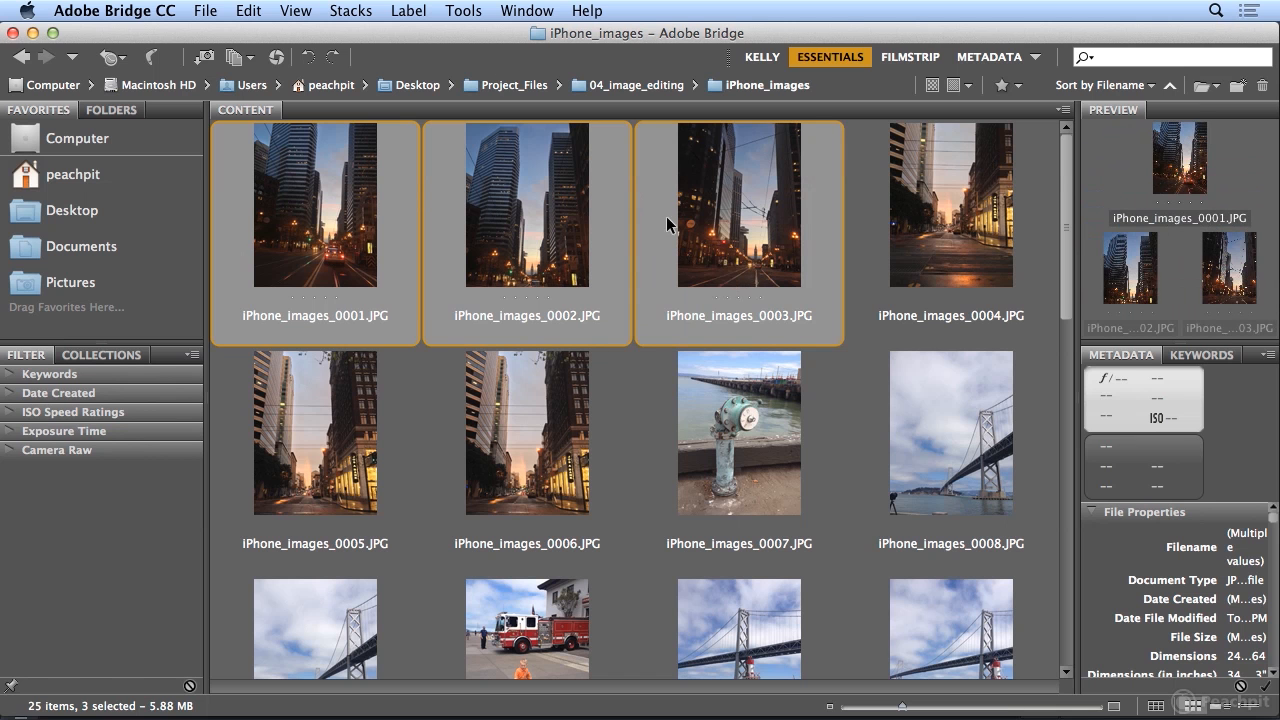
- Batch rename the three selected images in the same folder with the text sunset_embarcadero_ and a two-digit sequence number starting at 1
left_click(463, 11)
left_click(457, 37)
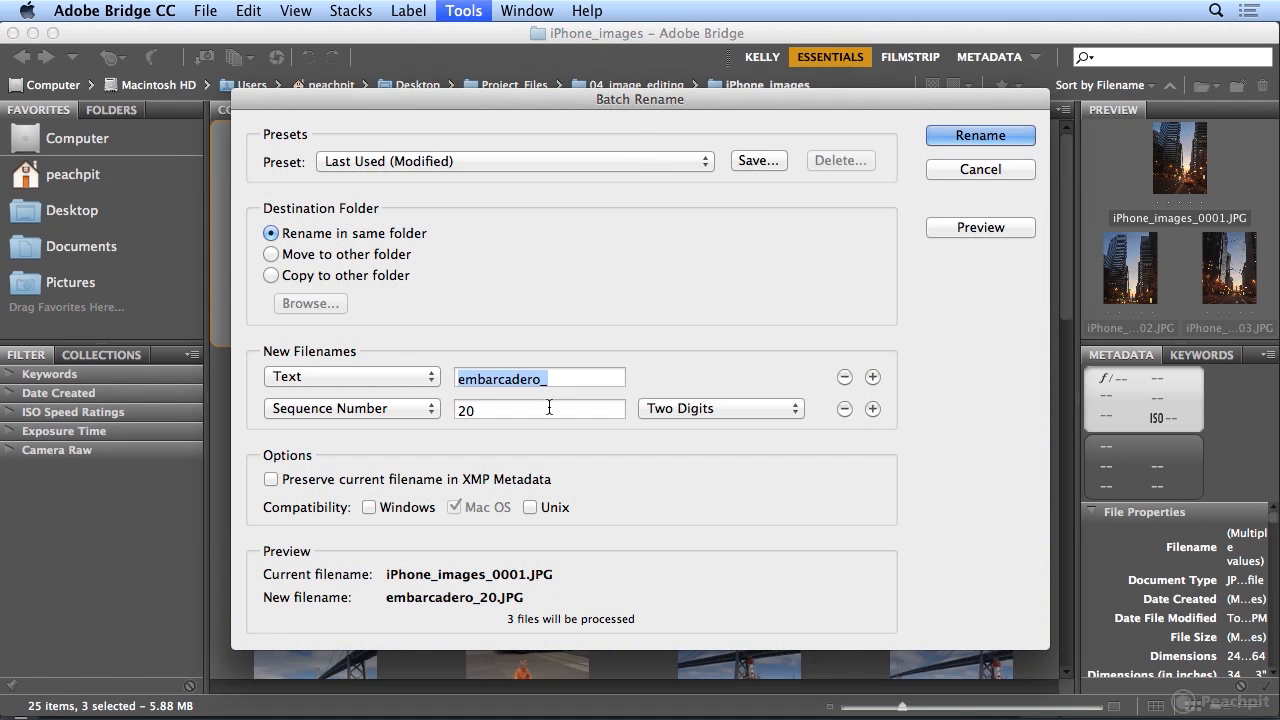
type("sunset_embarcadero_")
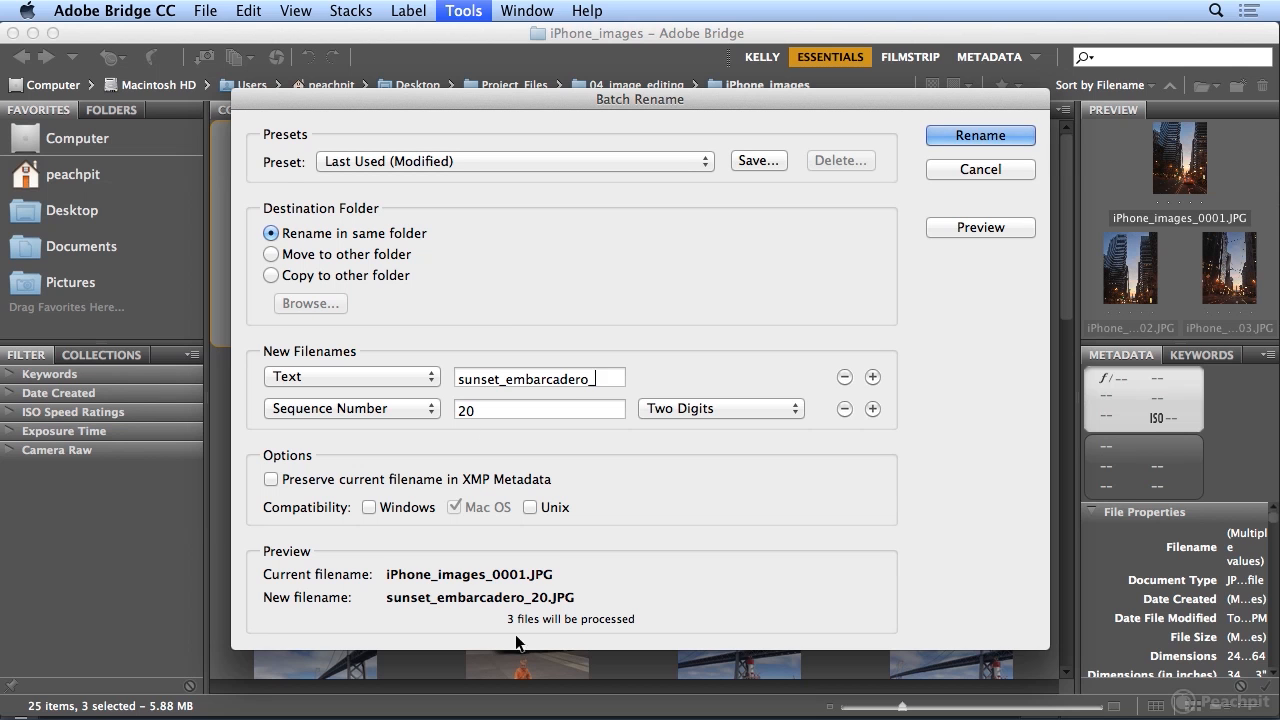
left_click_drag(486, 410, 437, 410)
type("1")
left_click(946, 136)
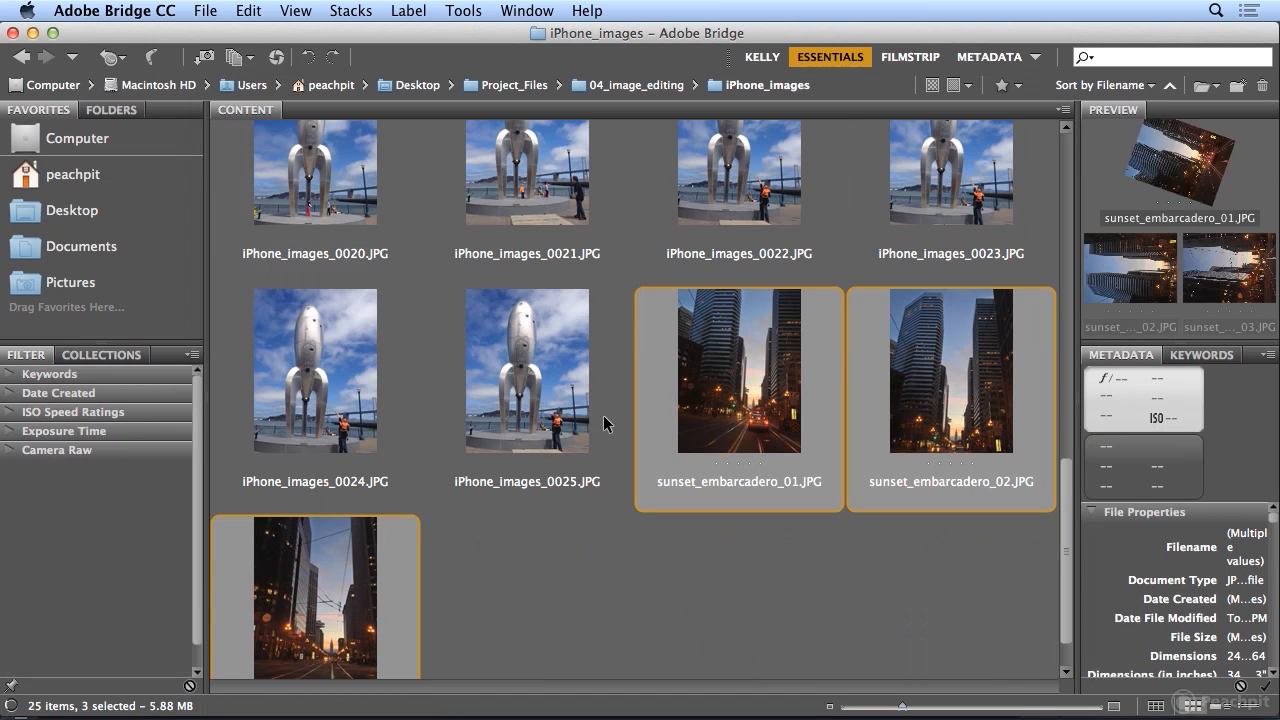
- Sort the folder's images by date created
left_click(295, 10)
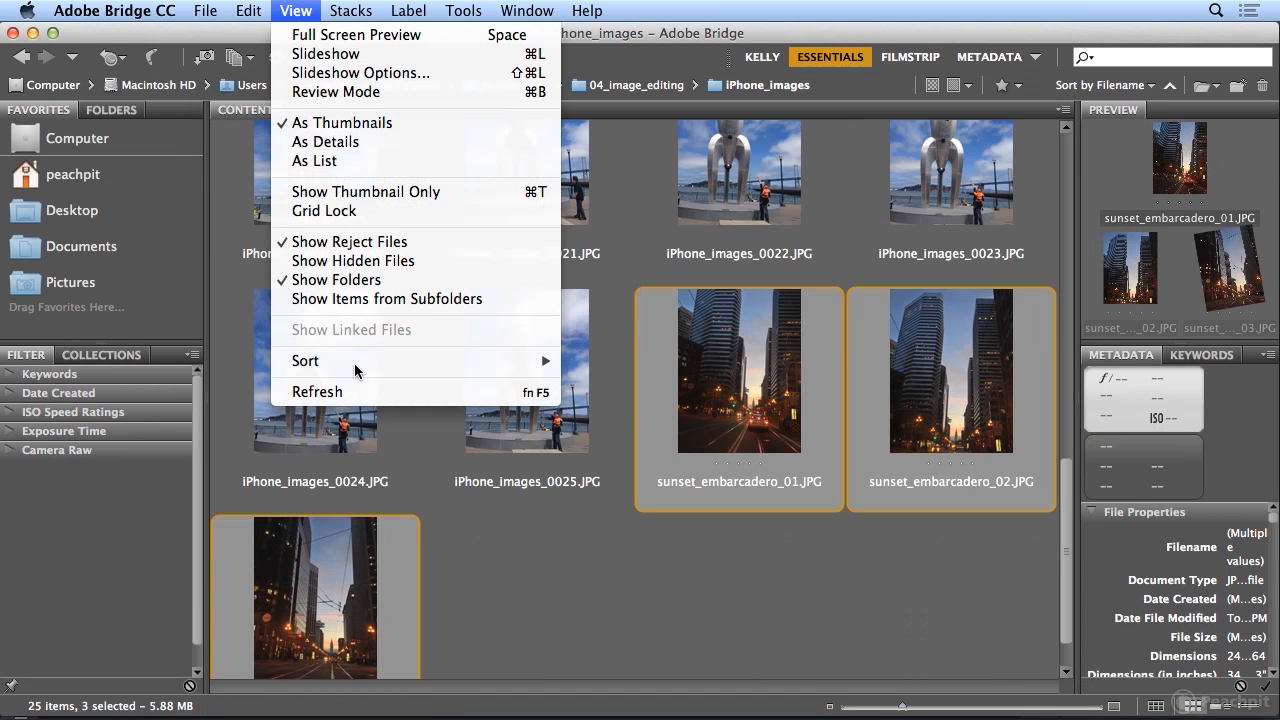
mouse_move(358, 370)
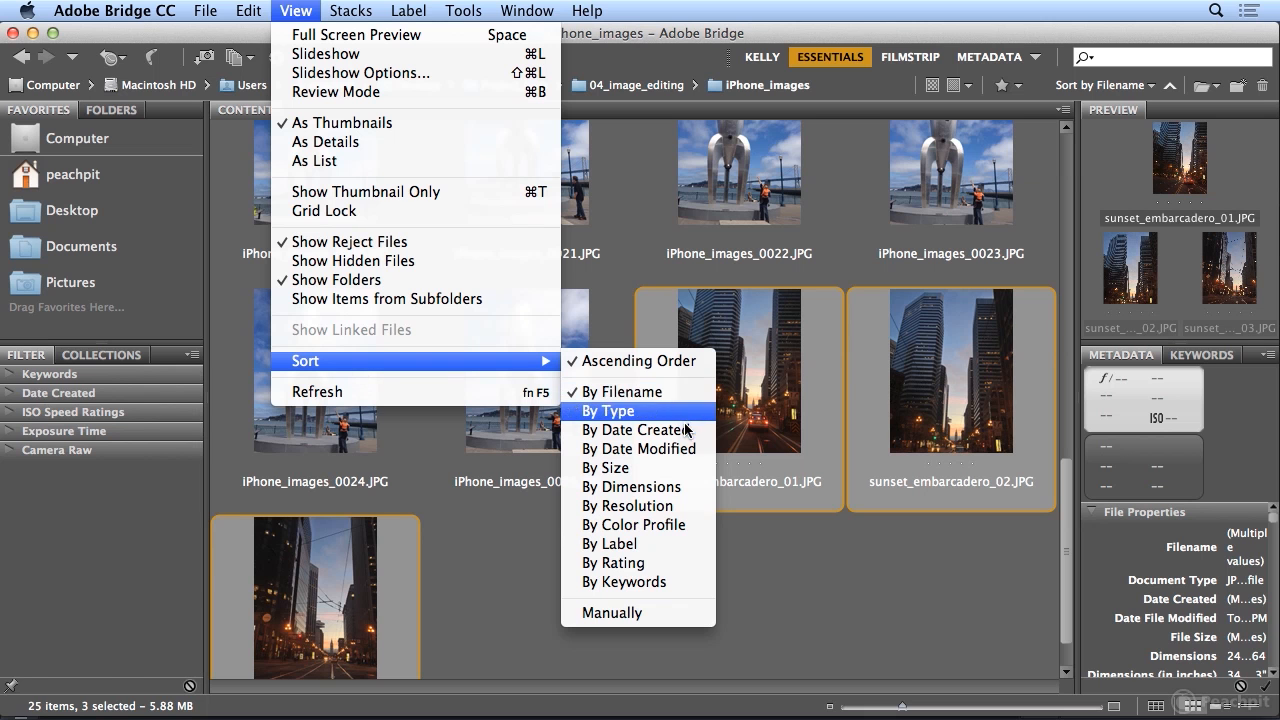
left_click(636, 430)
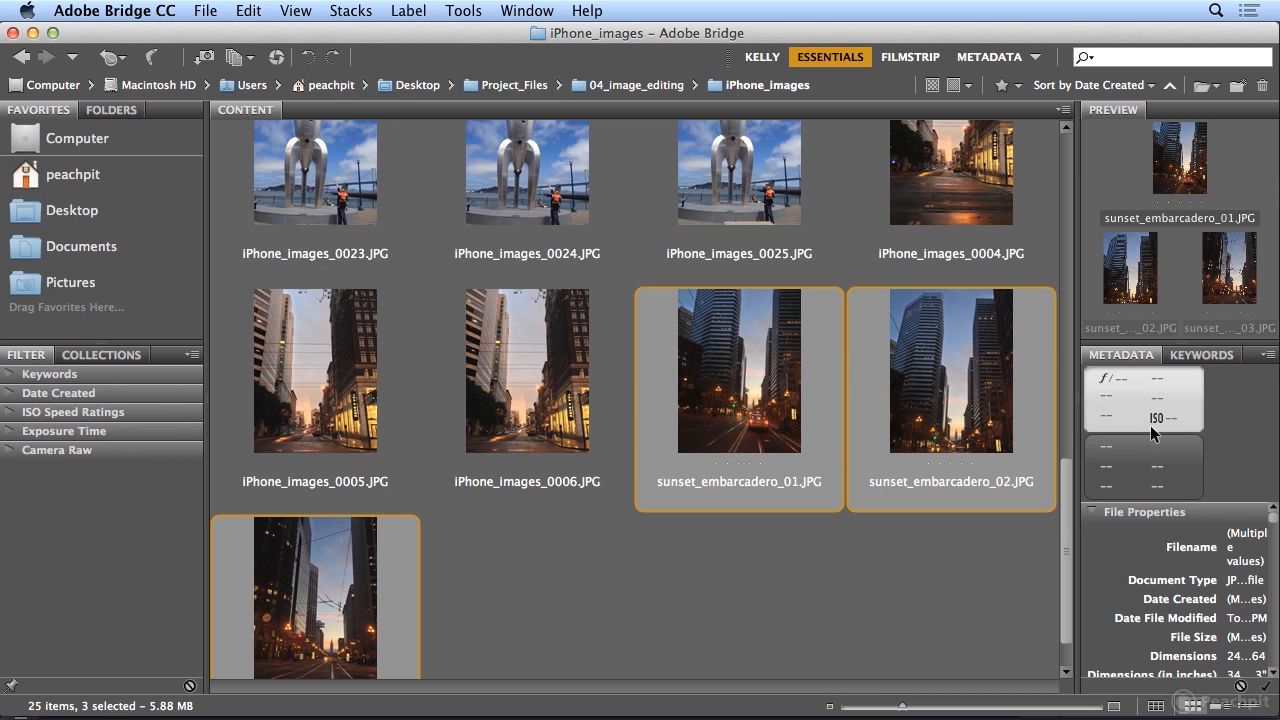
- Widen the metadata area and check the creation dates of iPhone_images_0006.JPG and sunset_embarcadero_02.JPG
left_click(538, 416)
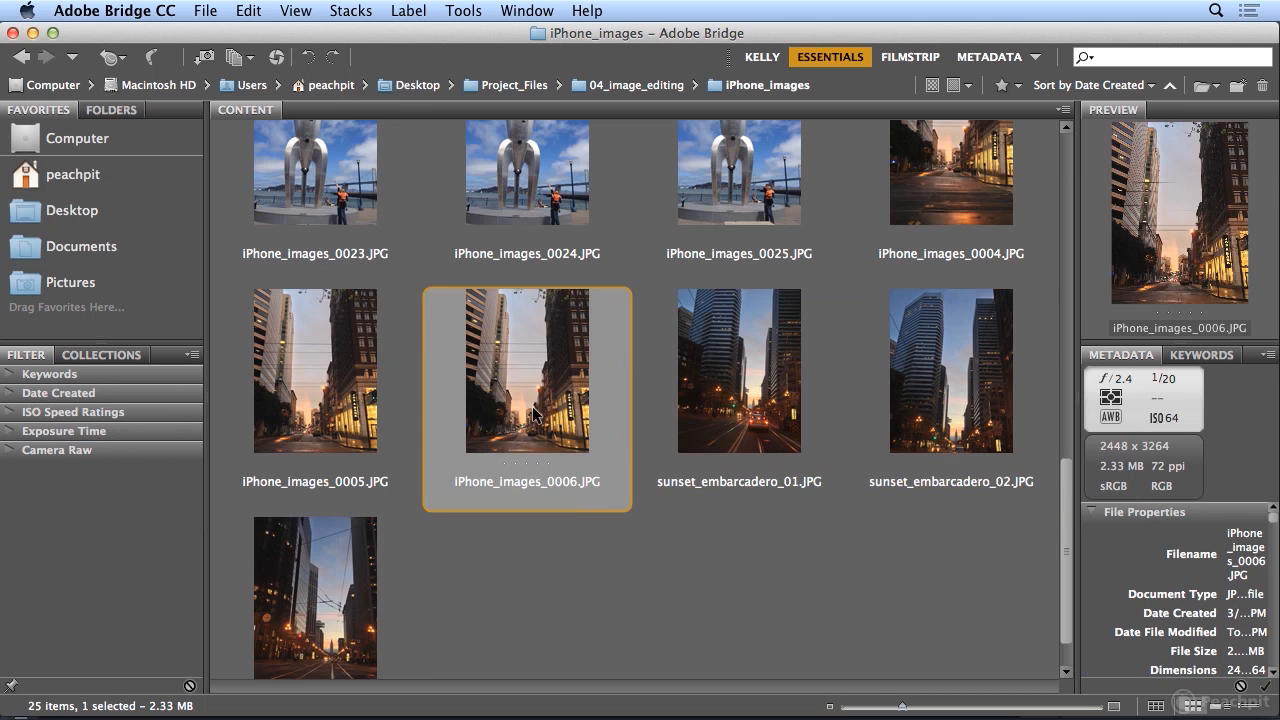
left_click_drag(1076, 436, 906, 437)
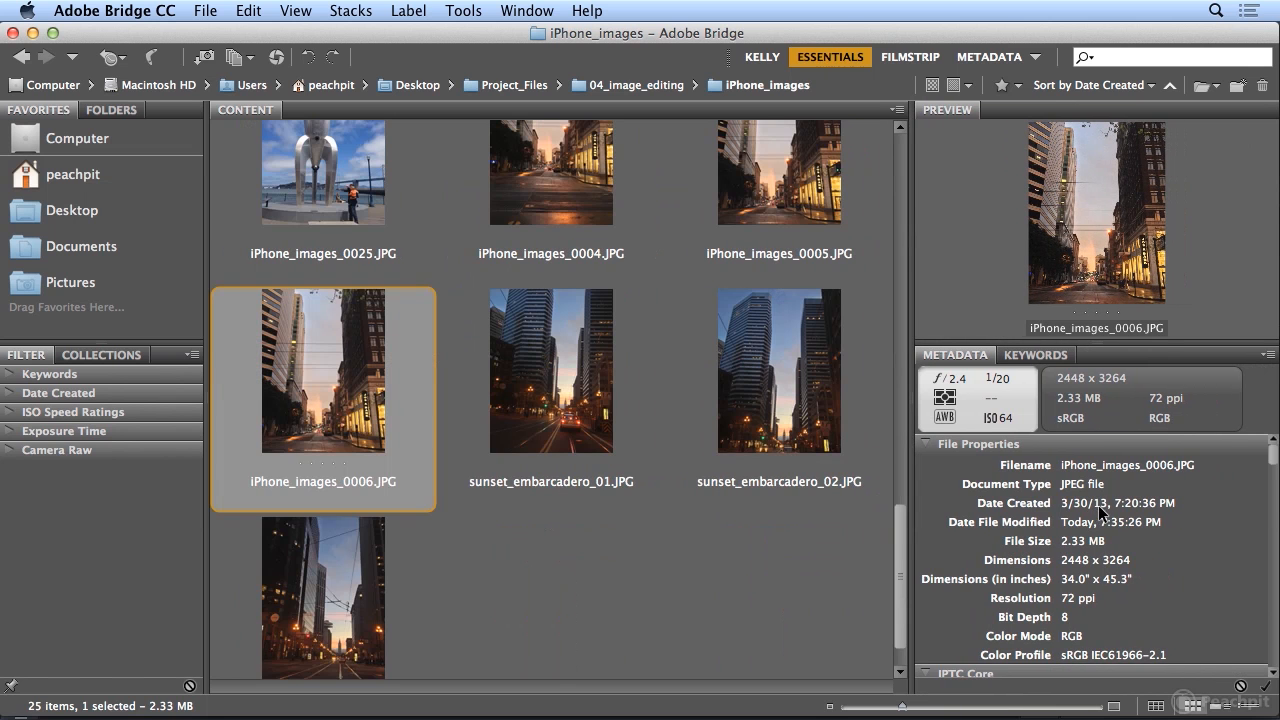
left_click(741, 433)
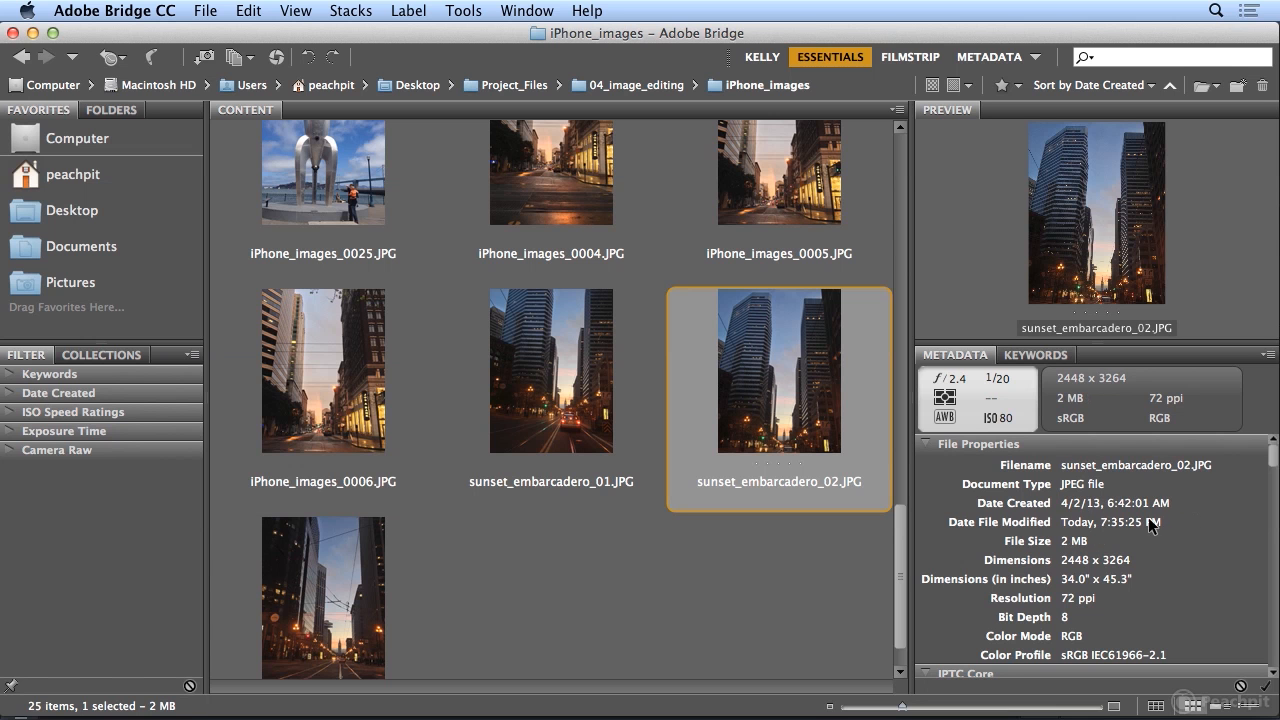
- Sort the folder's images by filename
left_click_drag(897, 562, 869, 607)
left_click(295, 11)
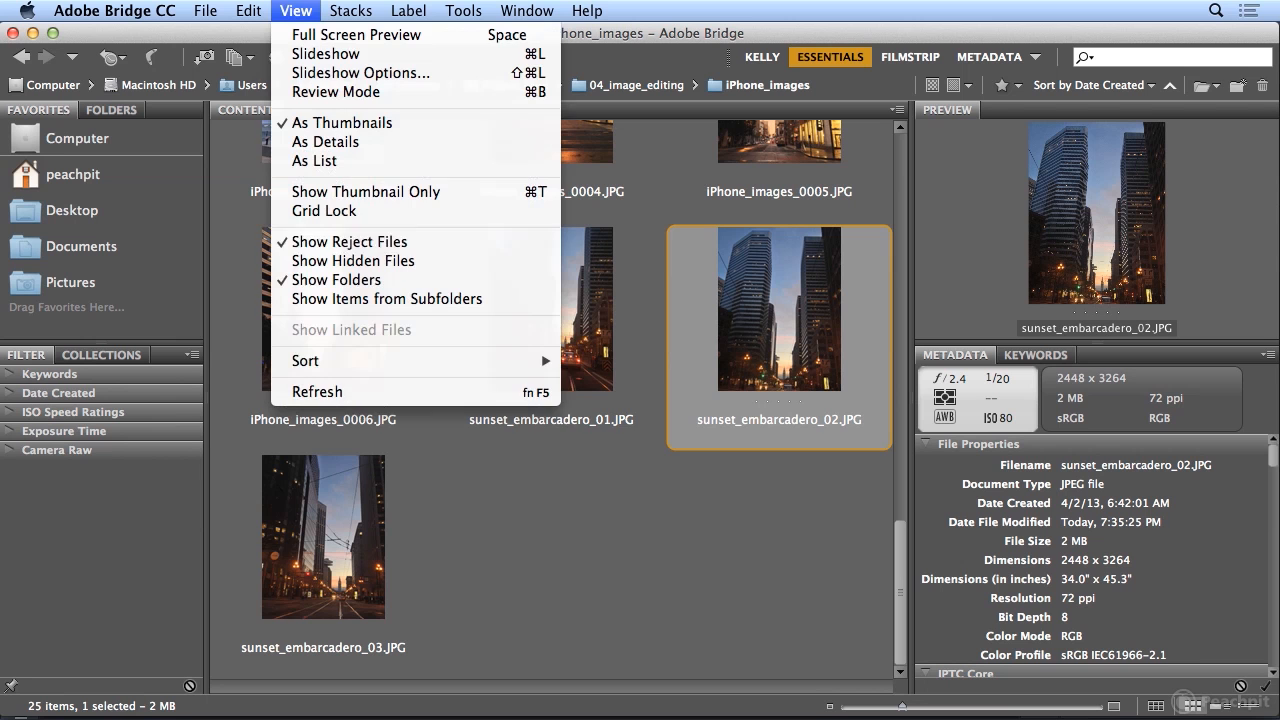
mouse_move(403, 361)
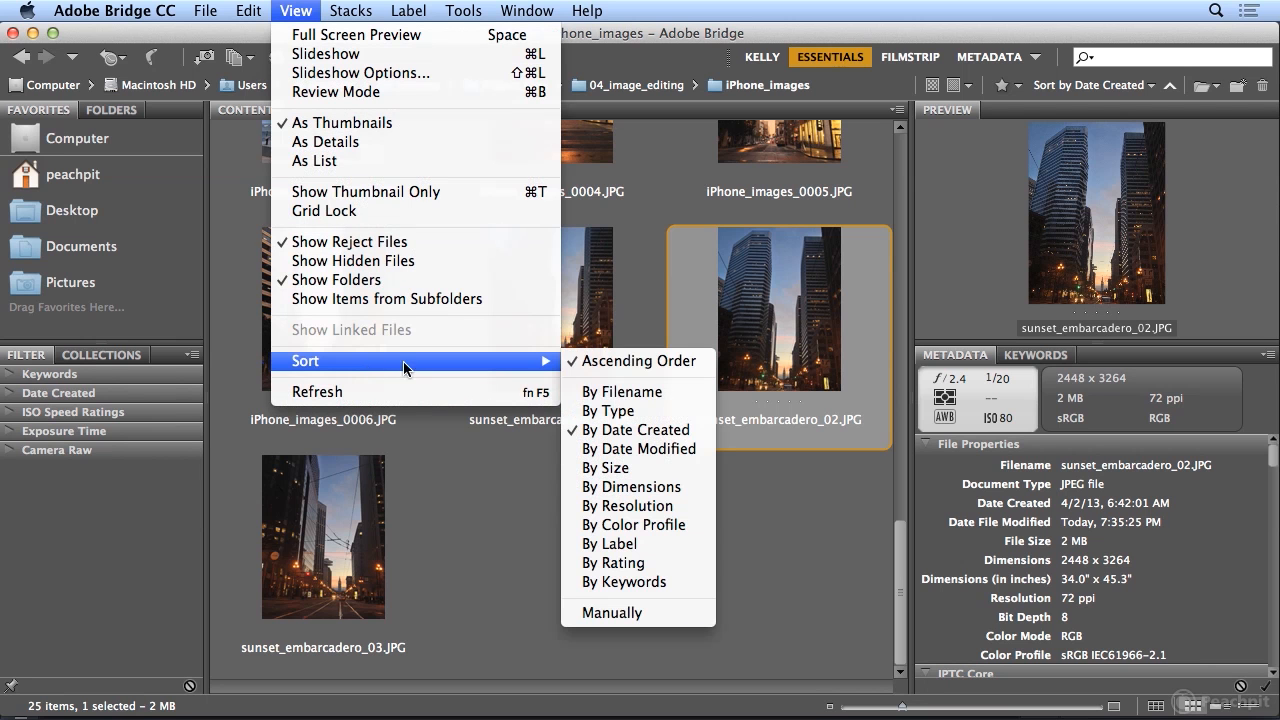
left_click(586, 393)
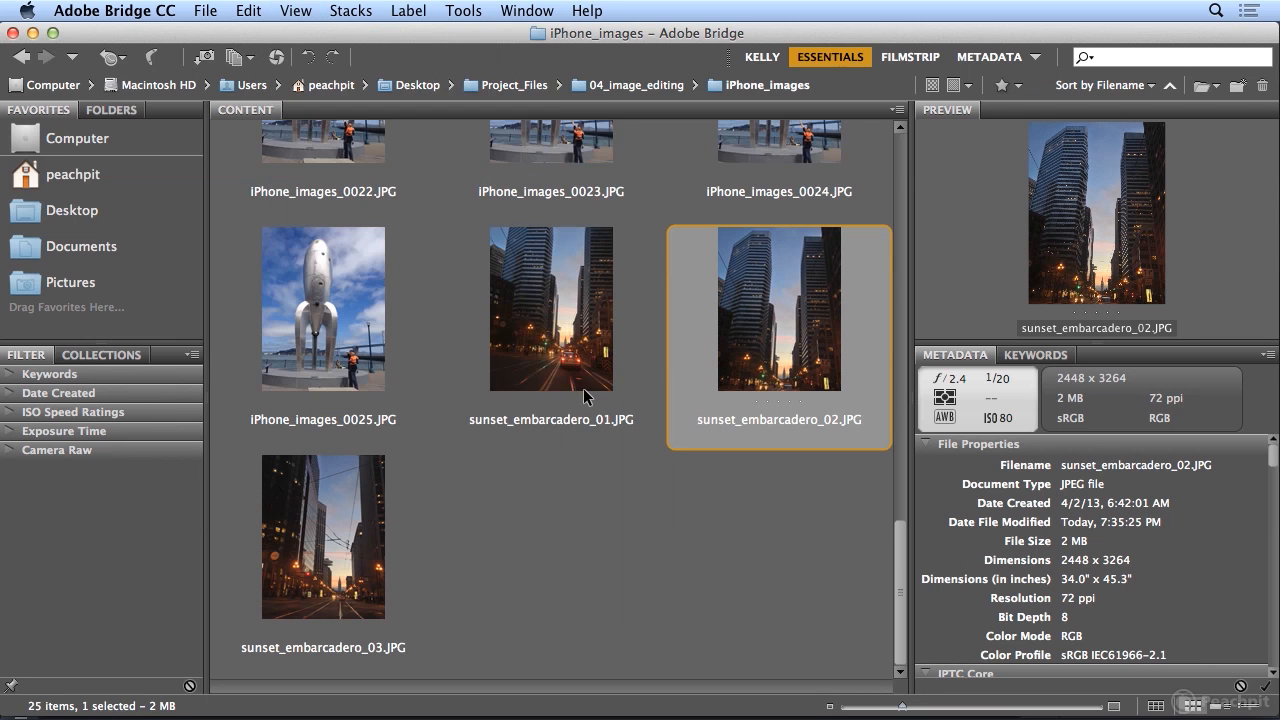
- Select the consecutive images from iPhone_images_0007.JPG through iPhone_images_0025.JPG
left_click(331, 352)
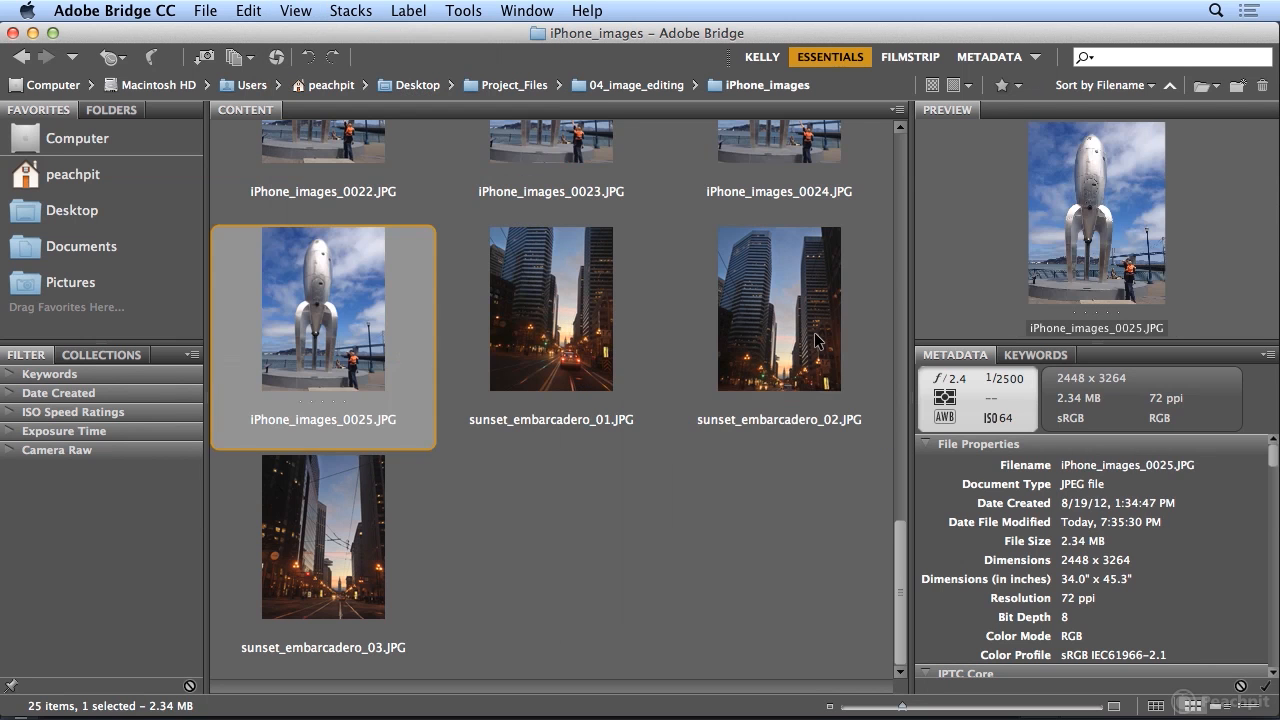
left_click_drag(895, 589, 909, 212)
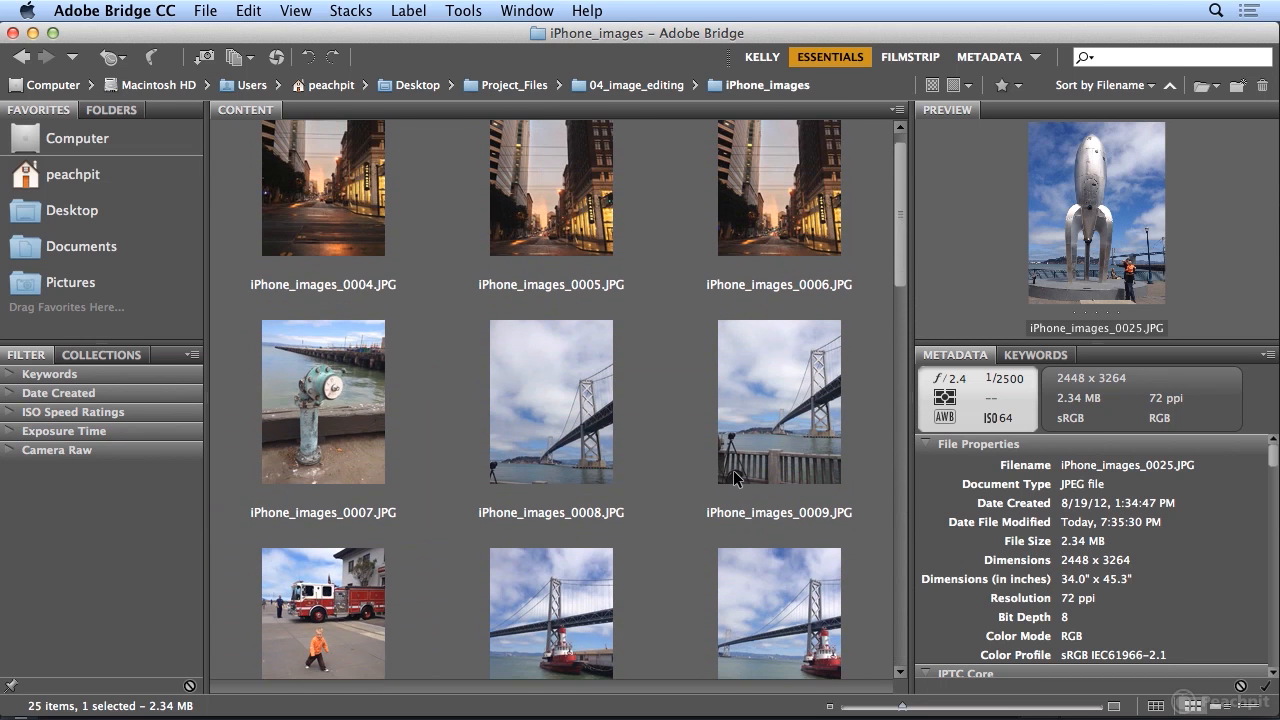
left_click(318, 431, "shift")
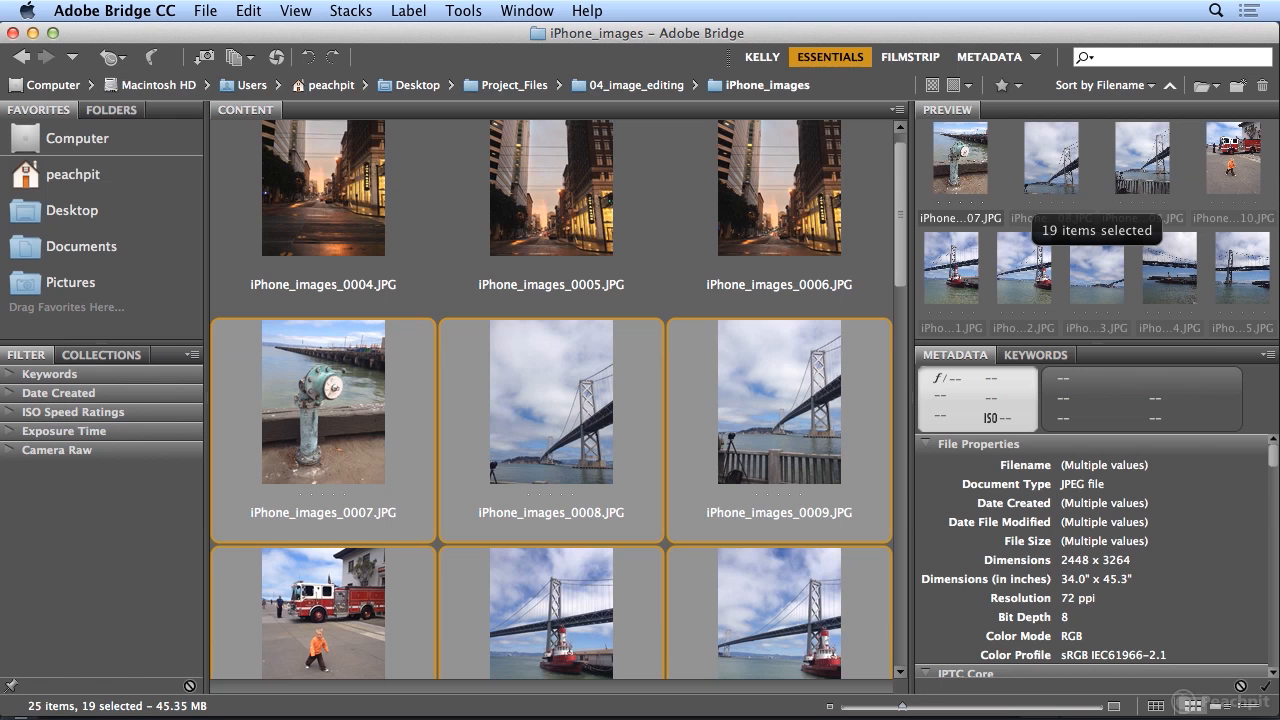
- Batch rename the selected bay and sculpture images with the text embarcadero_ and a two-digit sequence number starting at 1
left_click(449, 10)
left_click(500, 37)
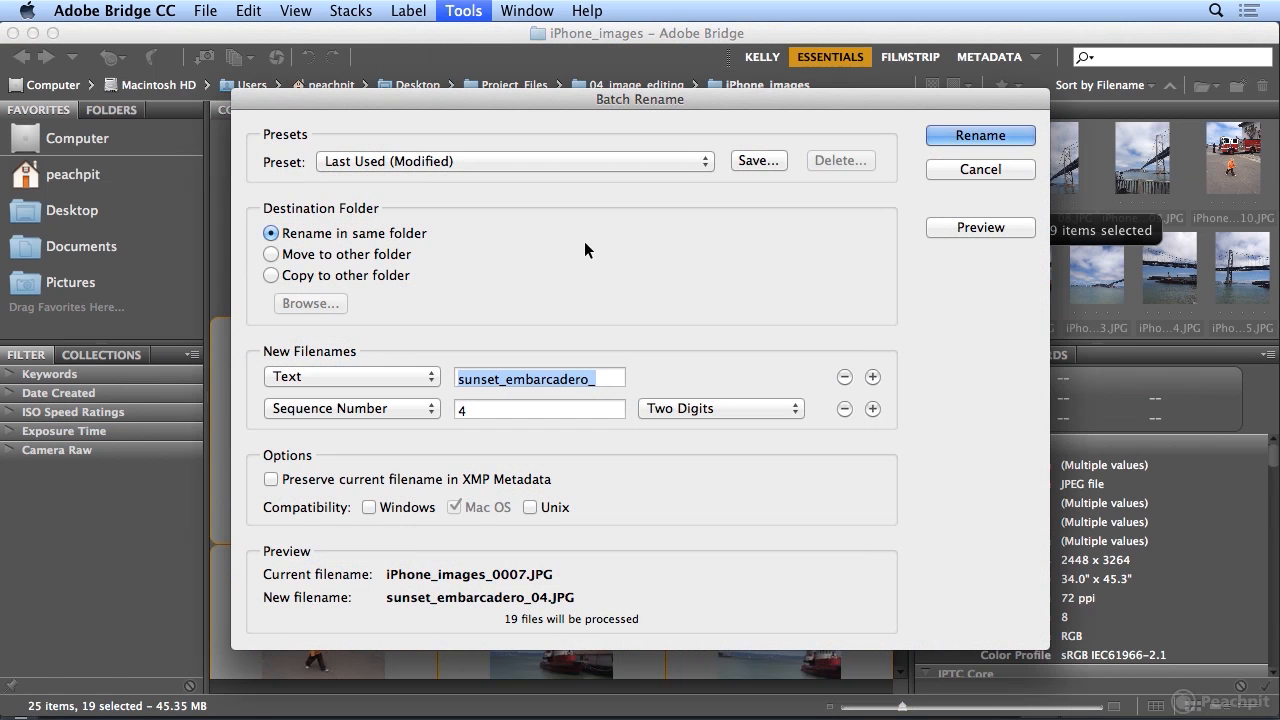
left_click_drag(507, 379, 452, 378)
key("BackSpace")
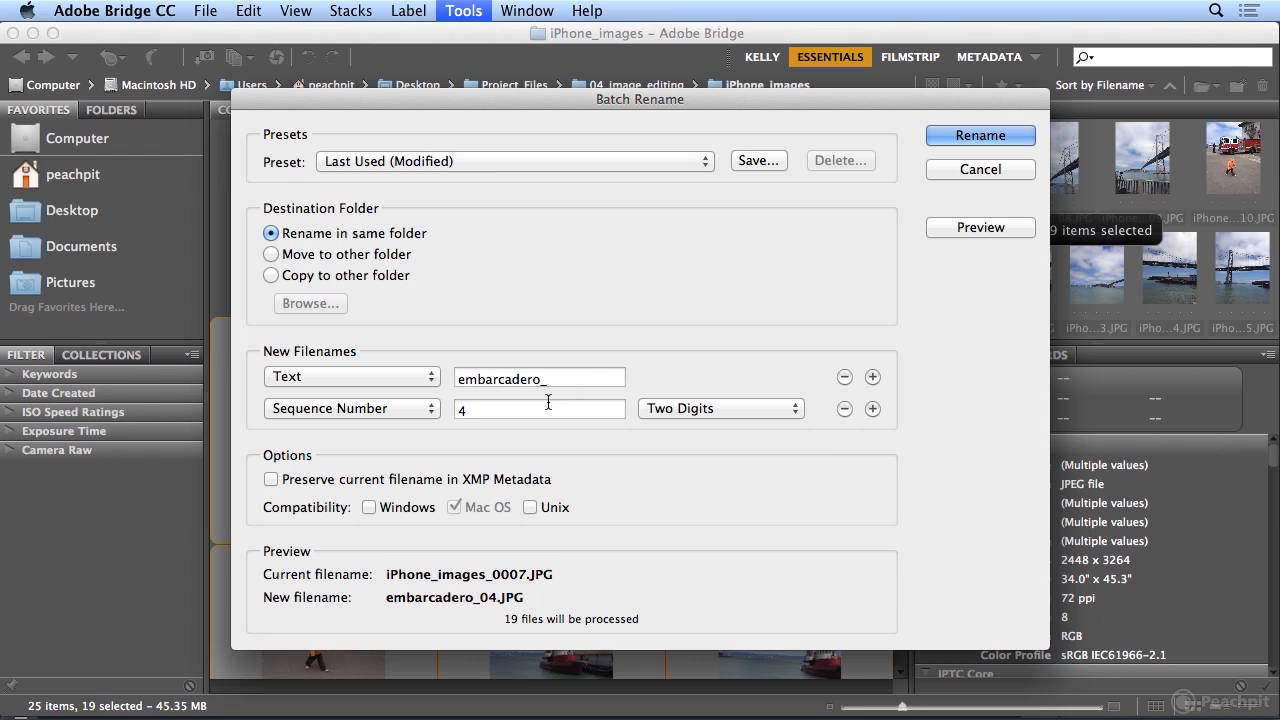
key("Tab")
type("1")
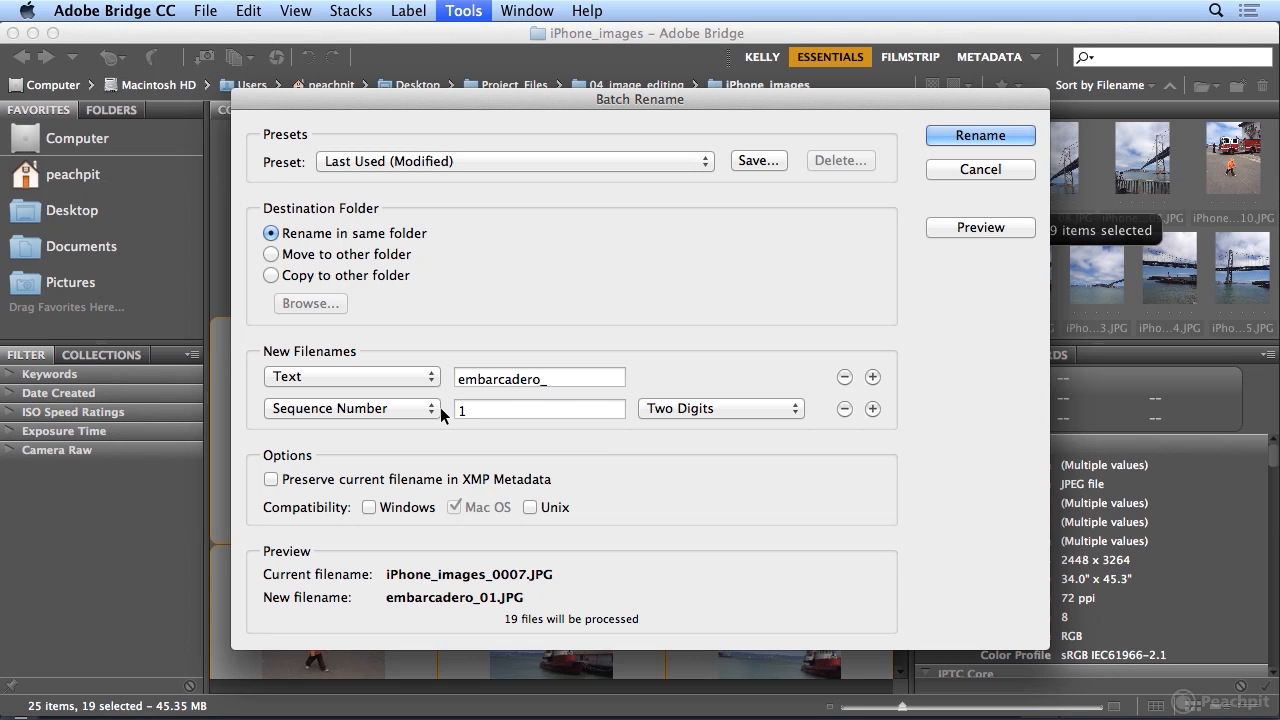
left_click(974, 131)
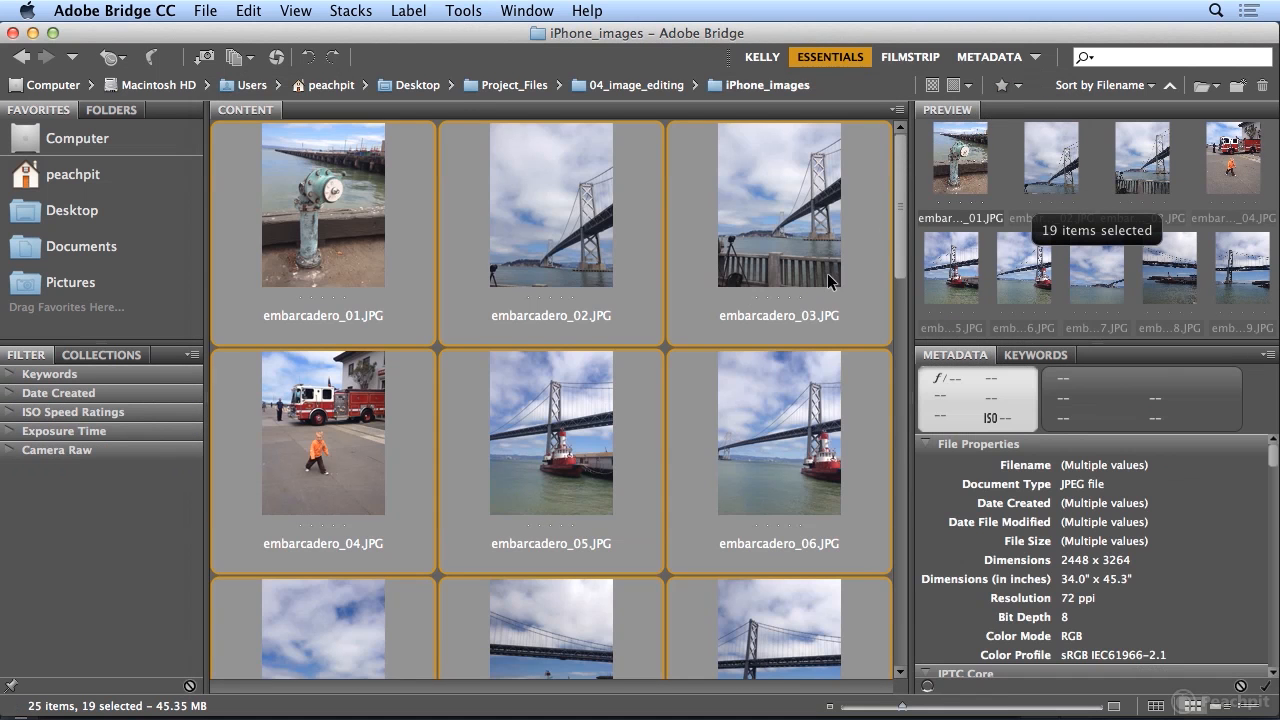
- Select the street images iPhone_images_0004.JPG through iPhone_images_0006.JPG
scroll(888, 300, "down", 3)
scroll(886, 350, "down", 3)
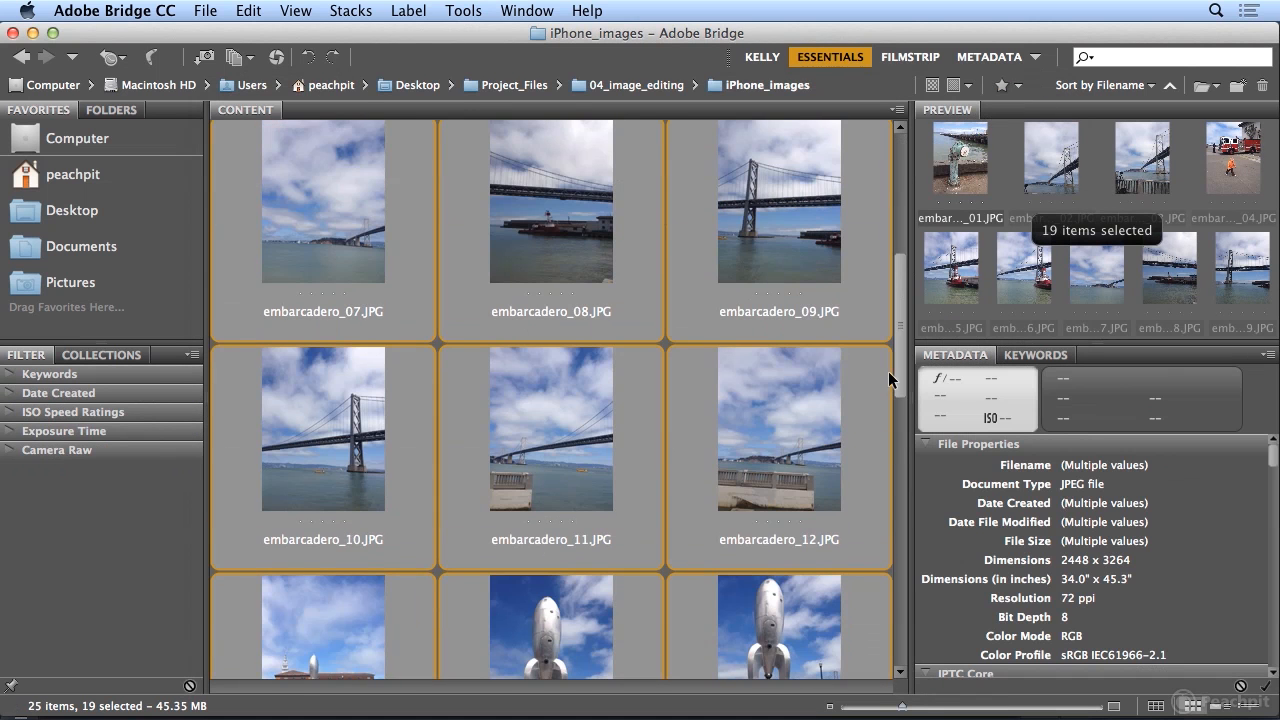
scroll(895, 355, "down", 9)
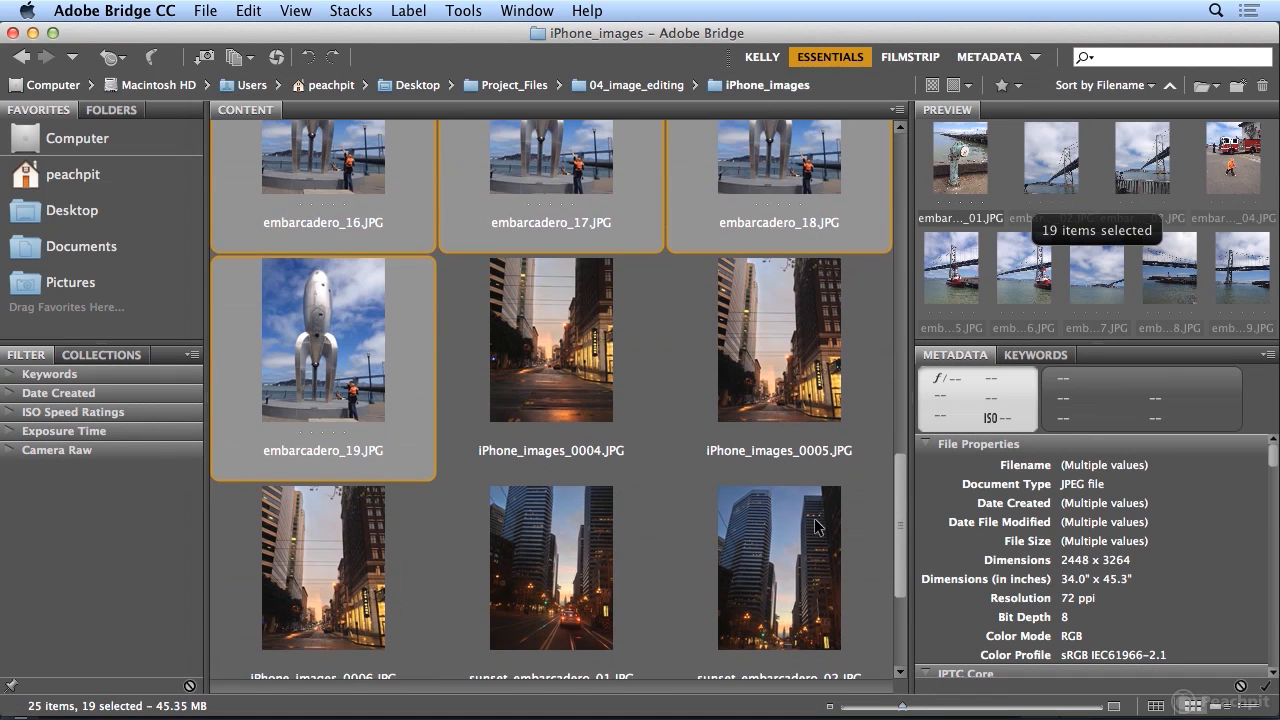
left_click(528, 380)
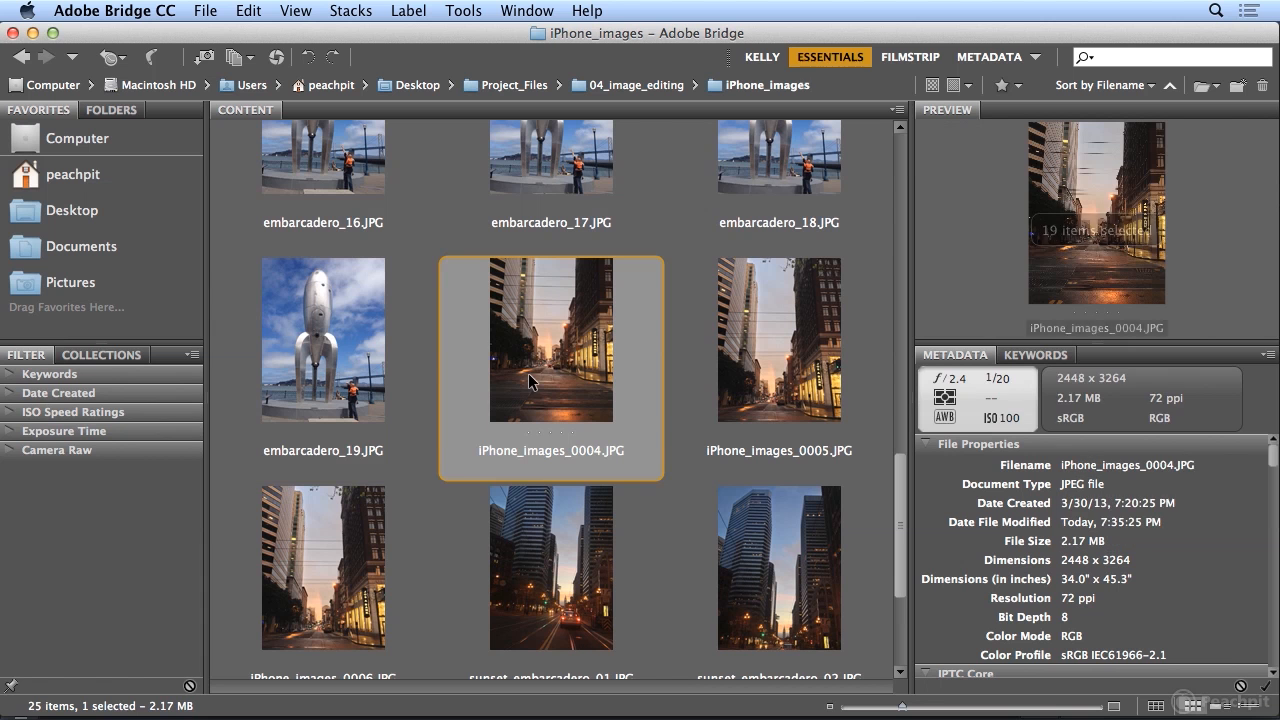
left_click(355, 514, "shift")
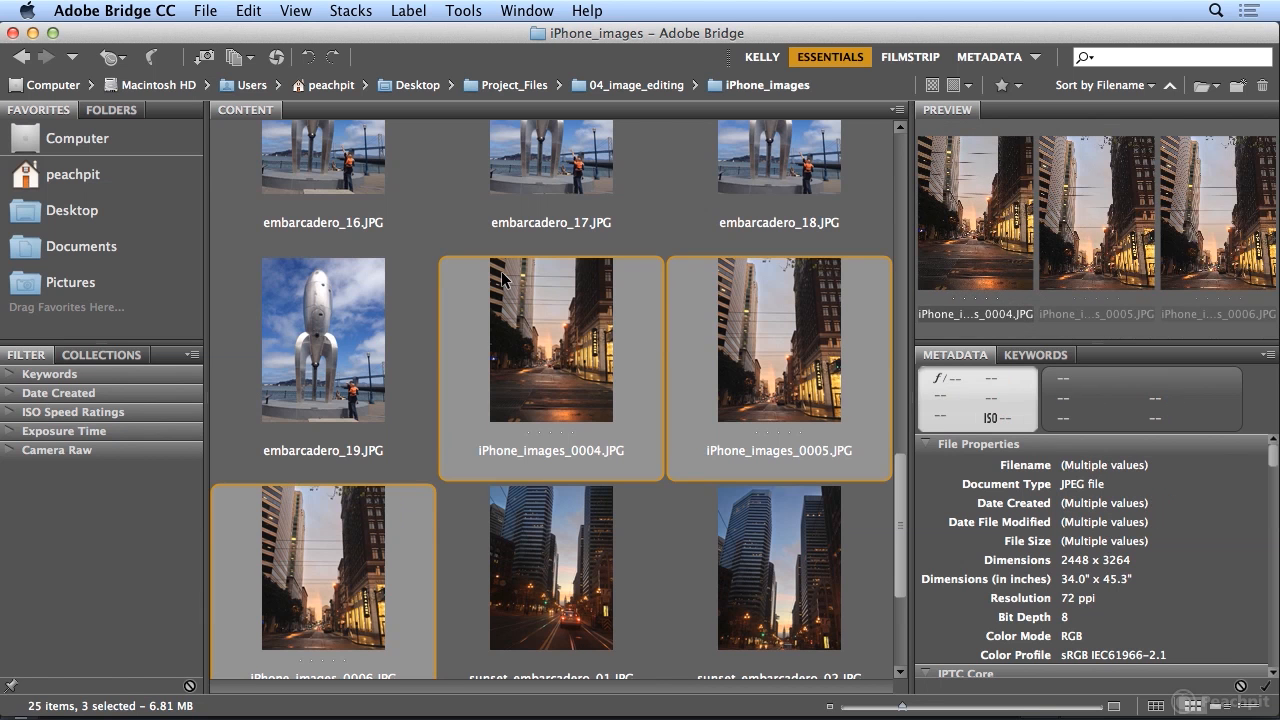
- Batch rename the three selected street images with the text rainbow_san_francisco_ and a two-digit sequence number starting at 1
left_click(463, 10)
left_click(490, 39)
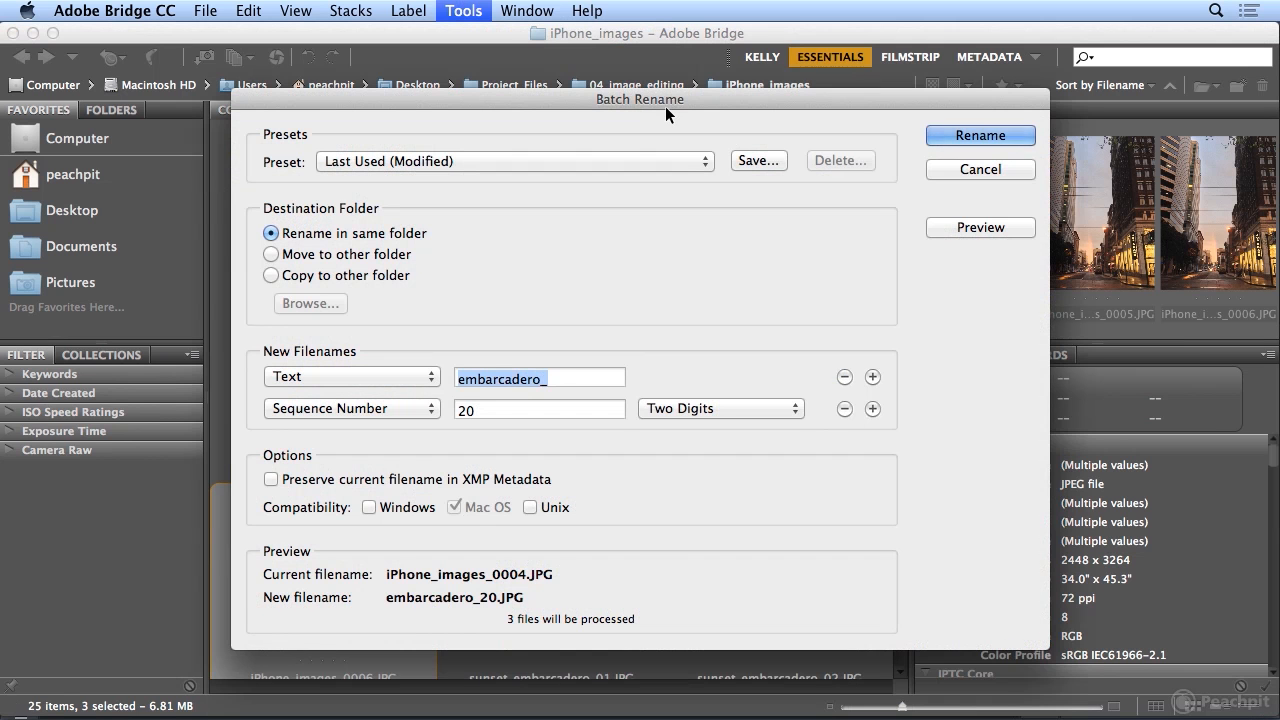
type("rea")
key("BackSpace")
key("BackSpace")
type("ainbow_san_francisco_")
key("Tab")
type("1")
left_click(1020, 136)
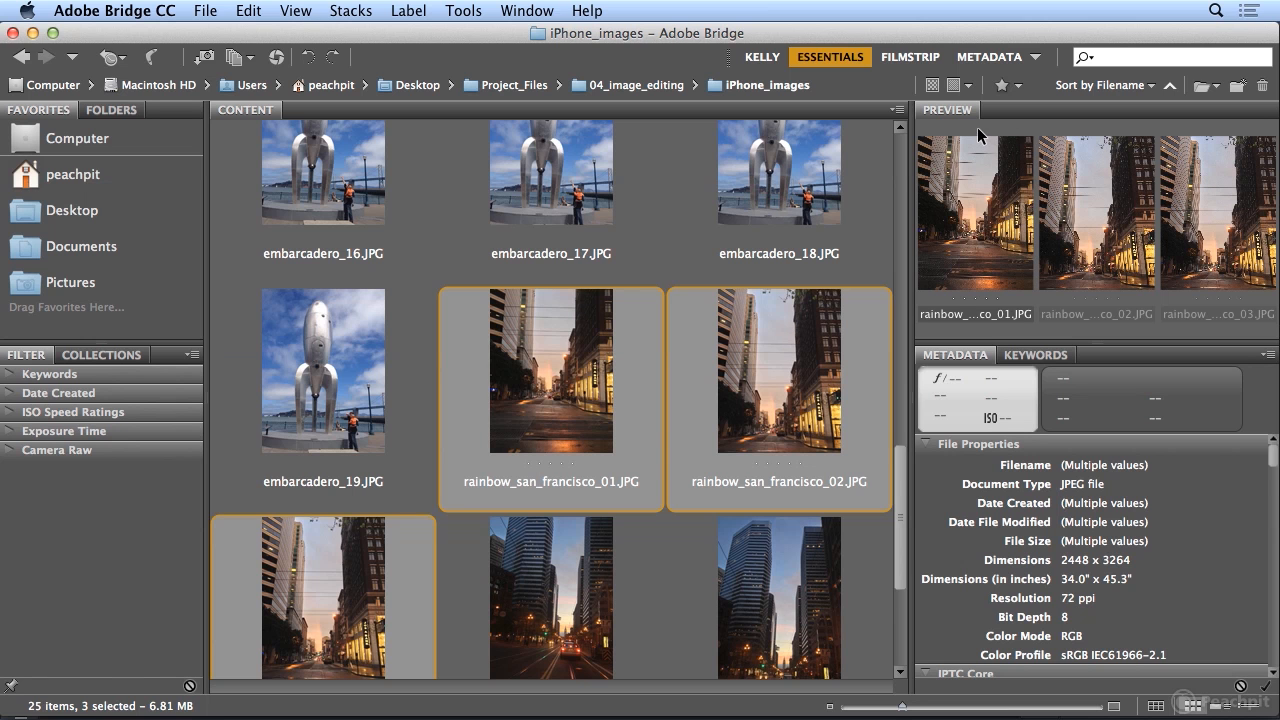
- Rename the iPhone_images folder inside 04_image_editing as embarcadero and look through its renamed images
left_click(111, 110)
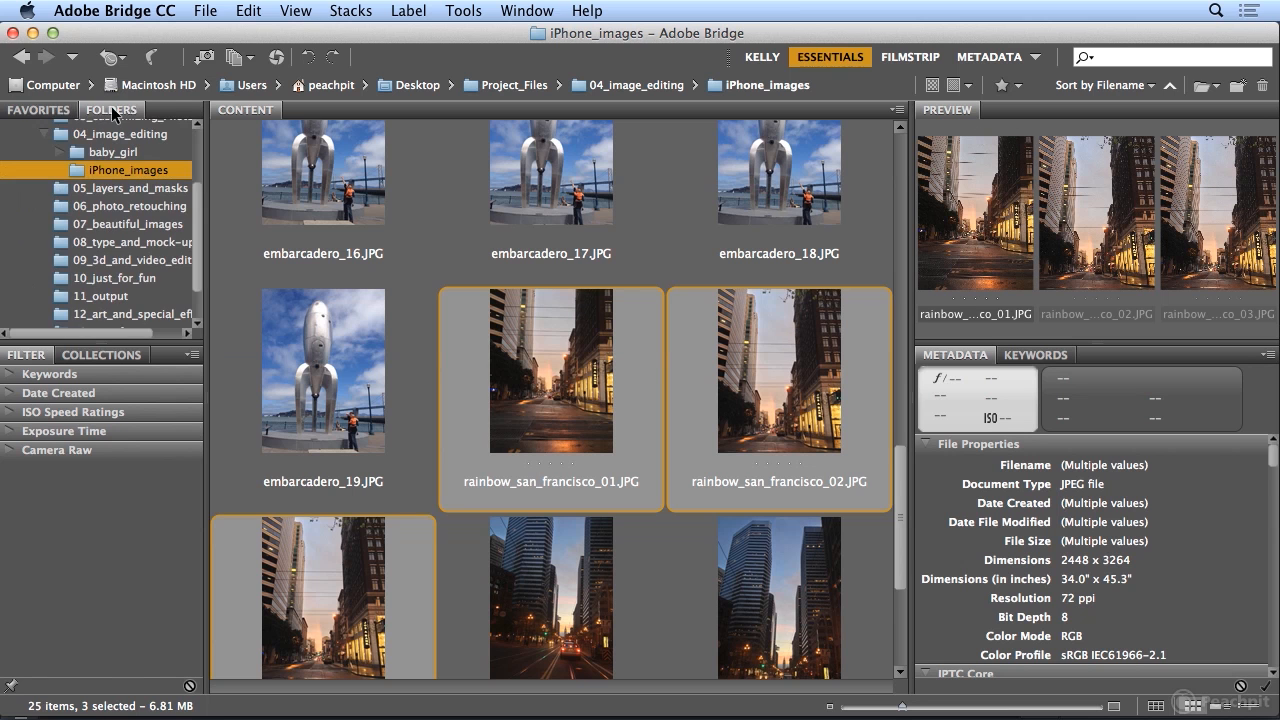
left_click(45, 110)
left_click(111, 110)
left_click(130, 171)
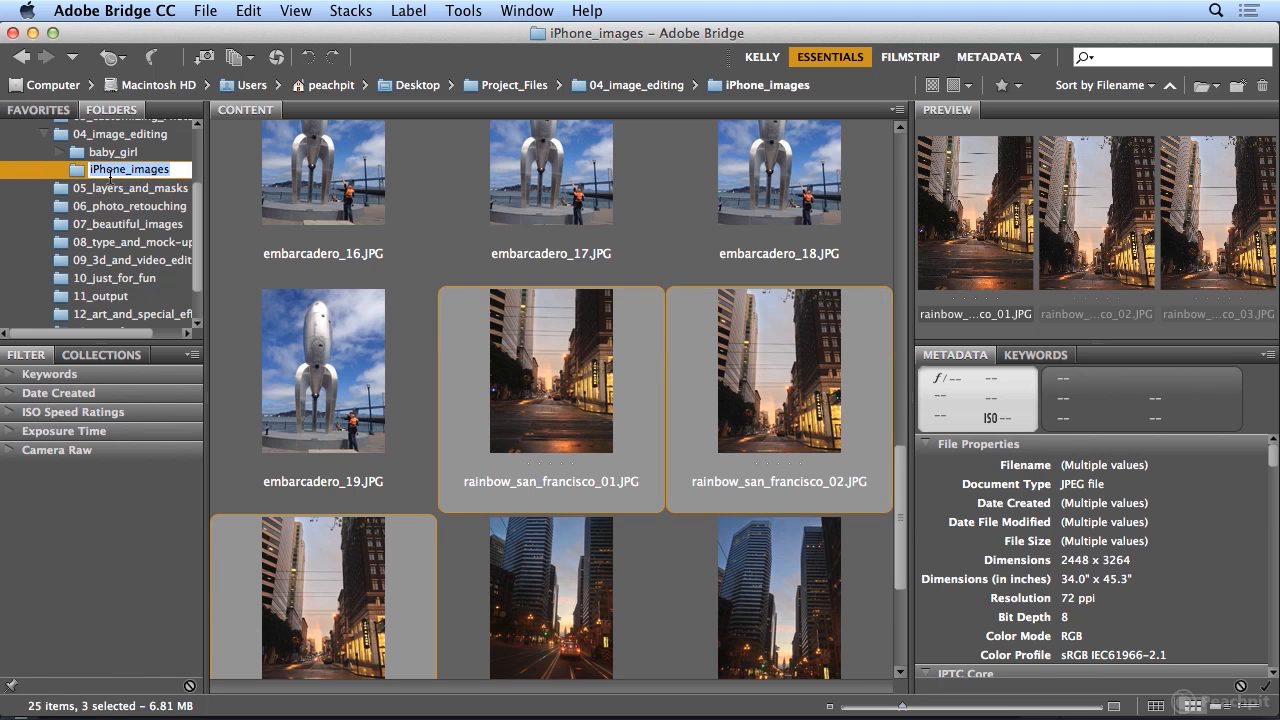
type("e")
type("barcadero")
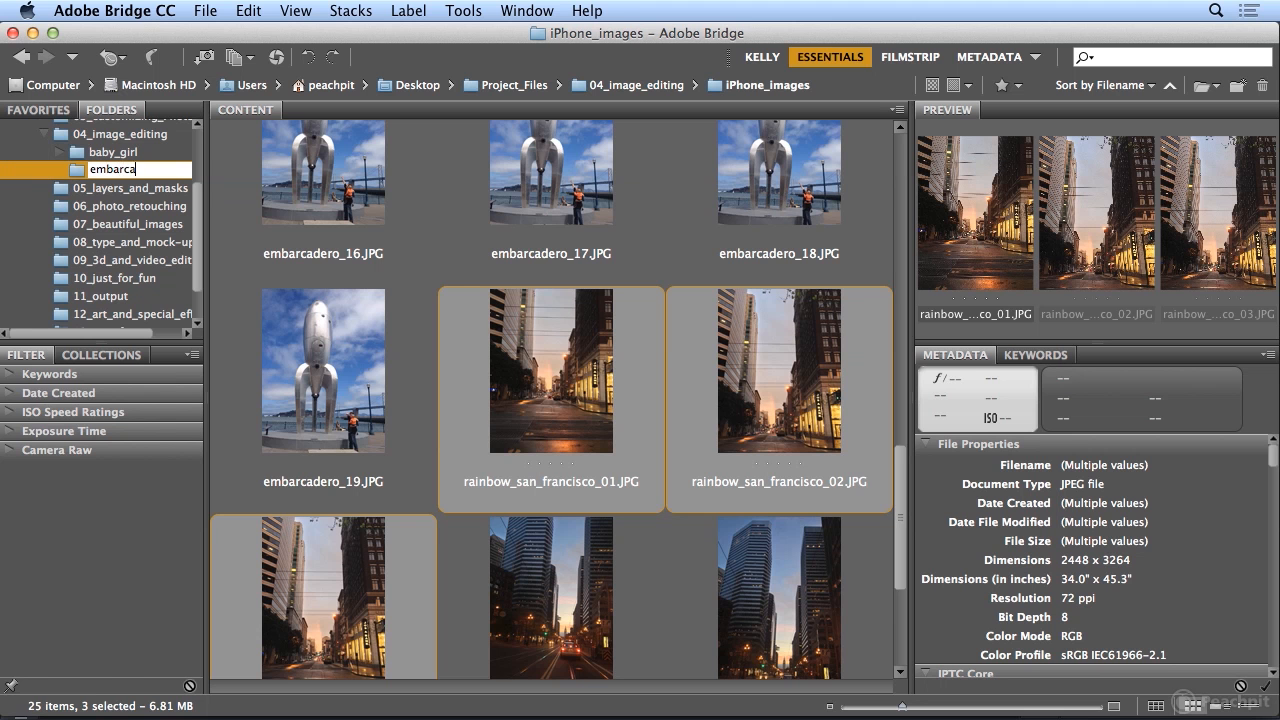
key("Return")
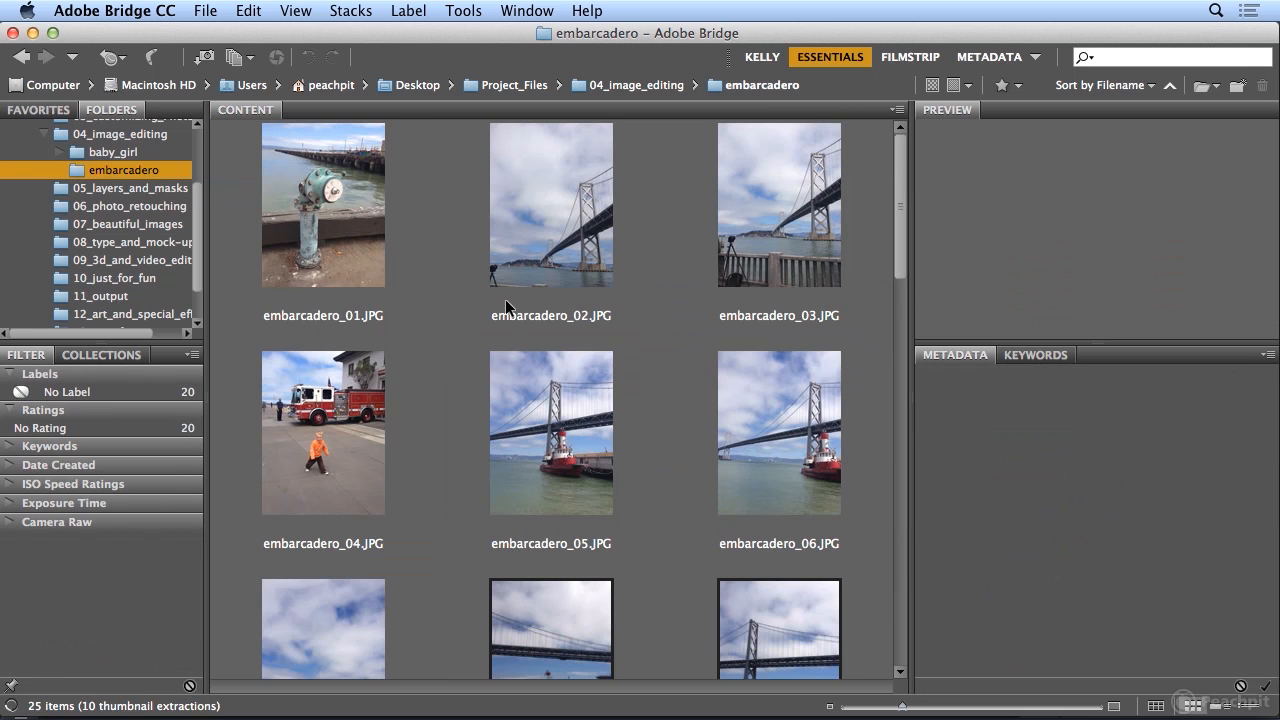
scroll(577, 305, "down", 10)
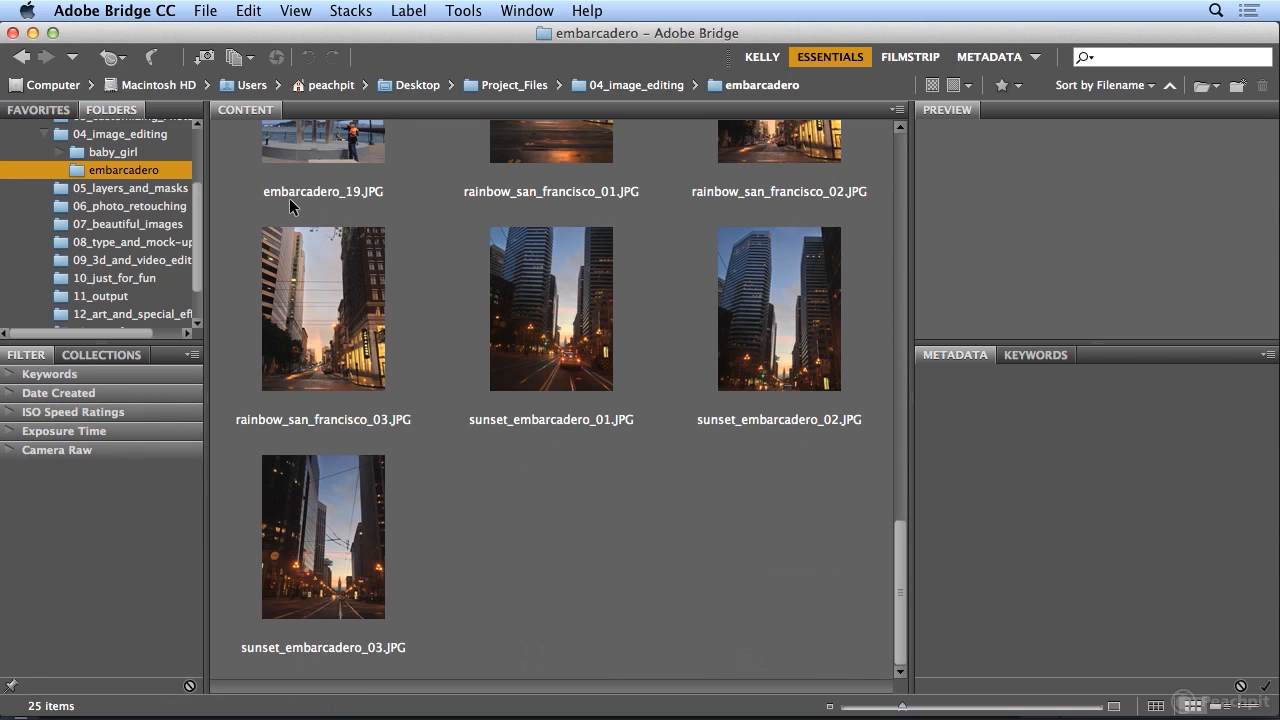
- Create a new folder named rainbow inside 04_image_editing
left_click(104, 135)
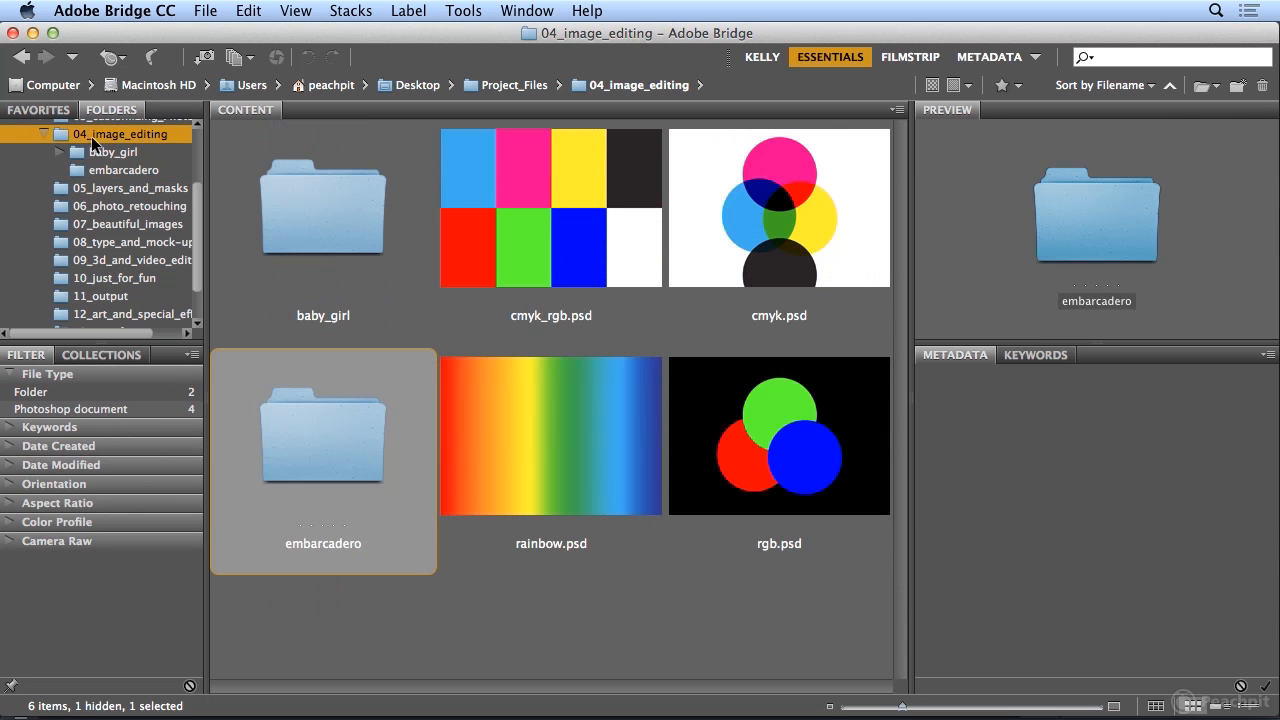
left_click(209, 11)
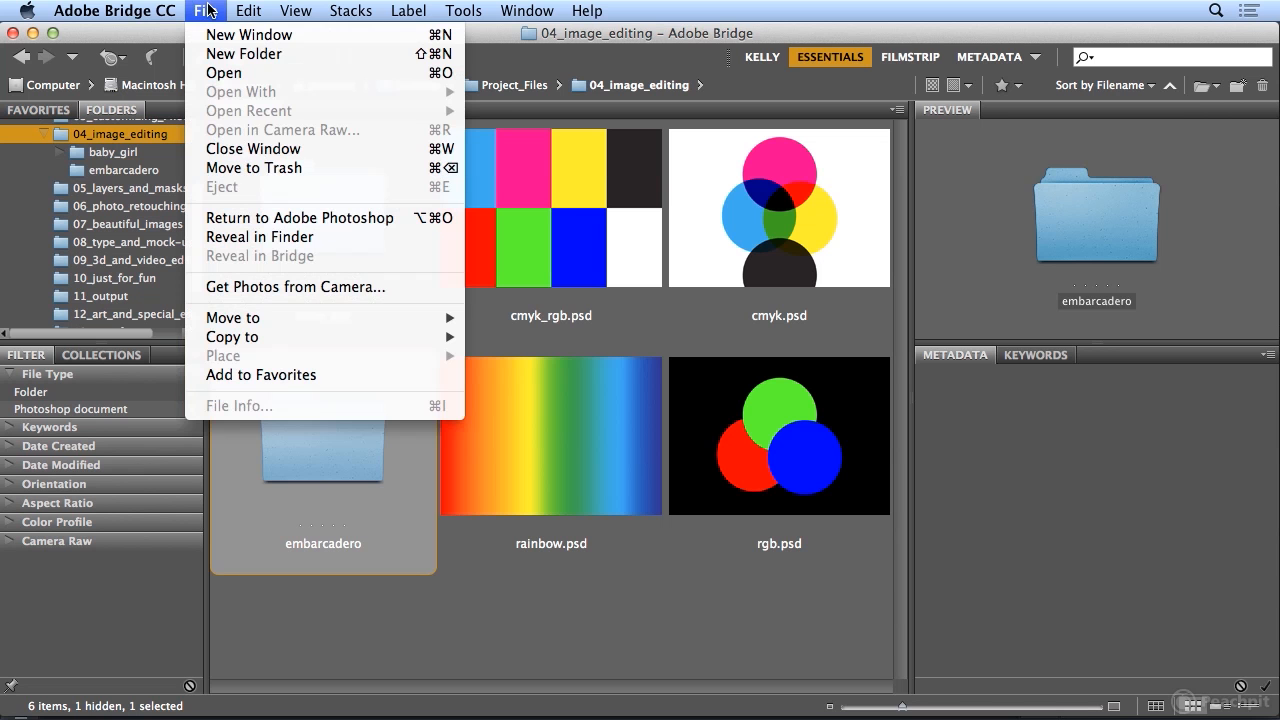
left_click(213, 55)
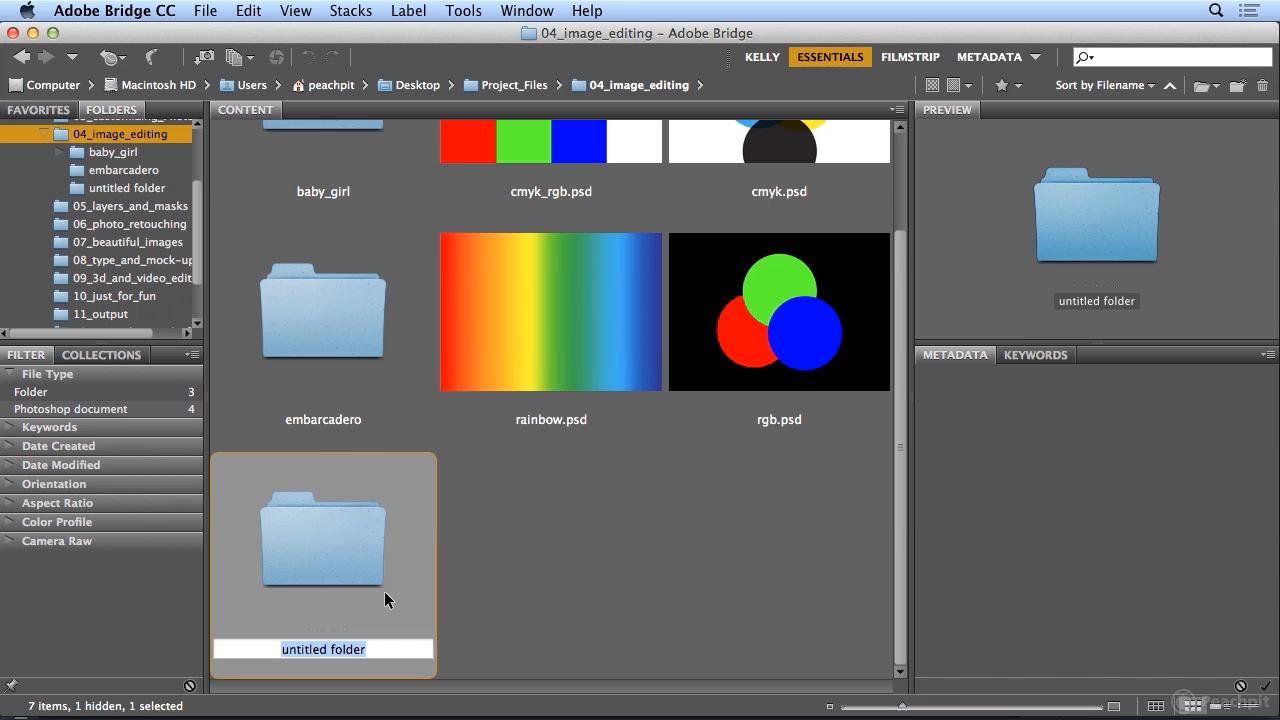
type("rainbow")
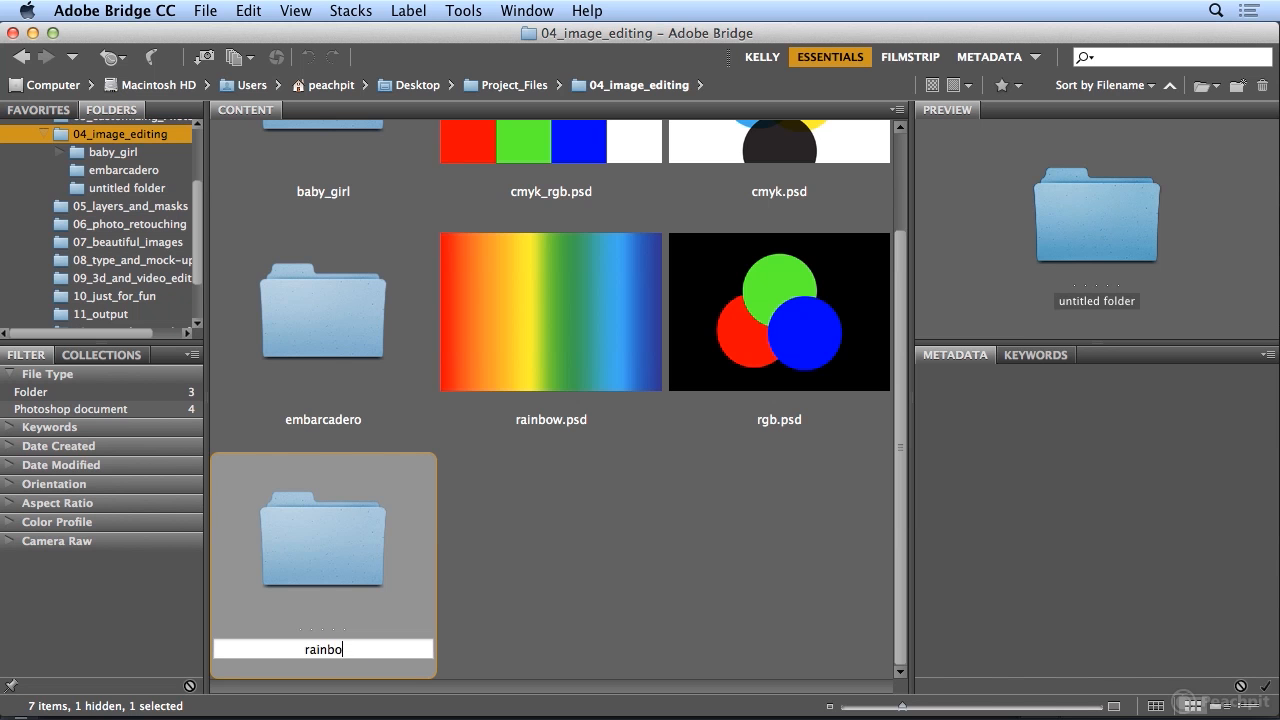
key("Return")
- Move the three rainbow_san_francisco images from the embarcadero folder into the rainbow folder
left_click(126, 170)
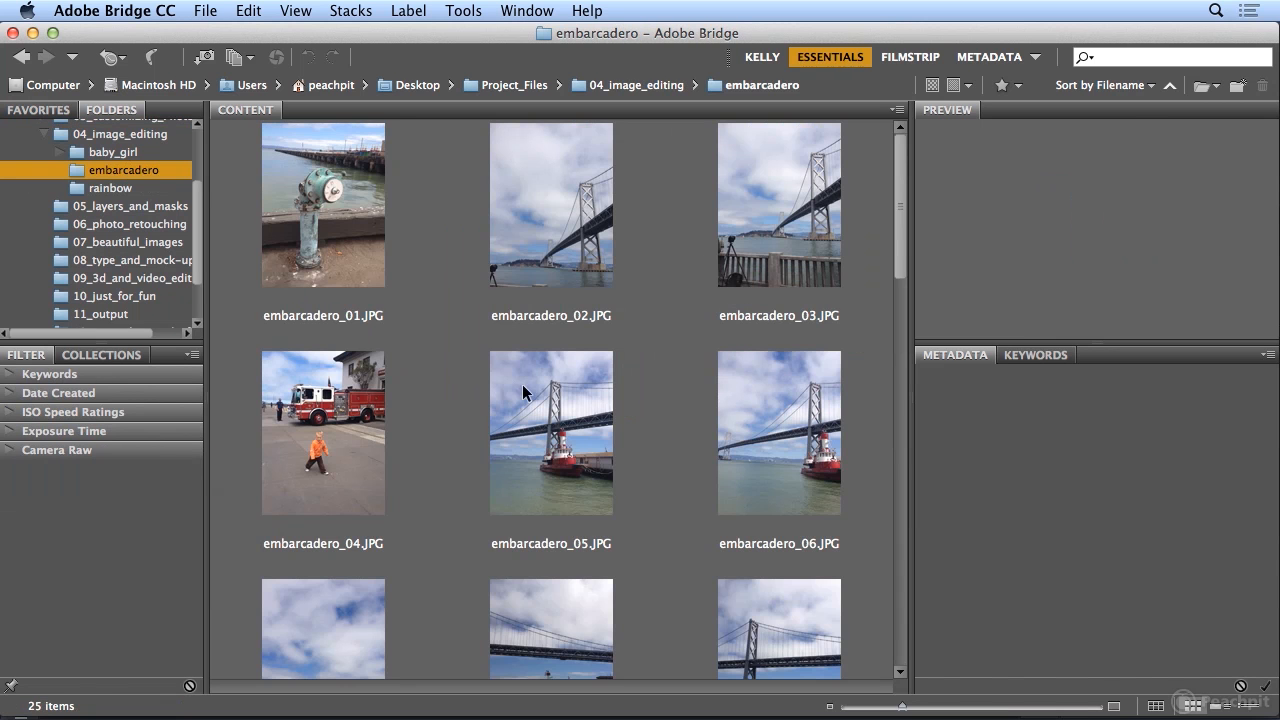
left_click(522, 393)
key("r")
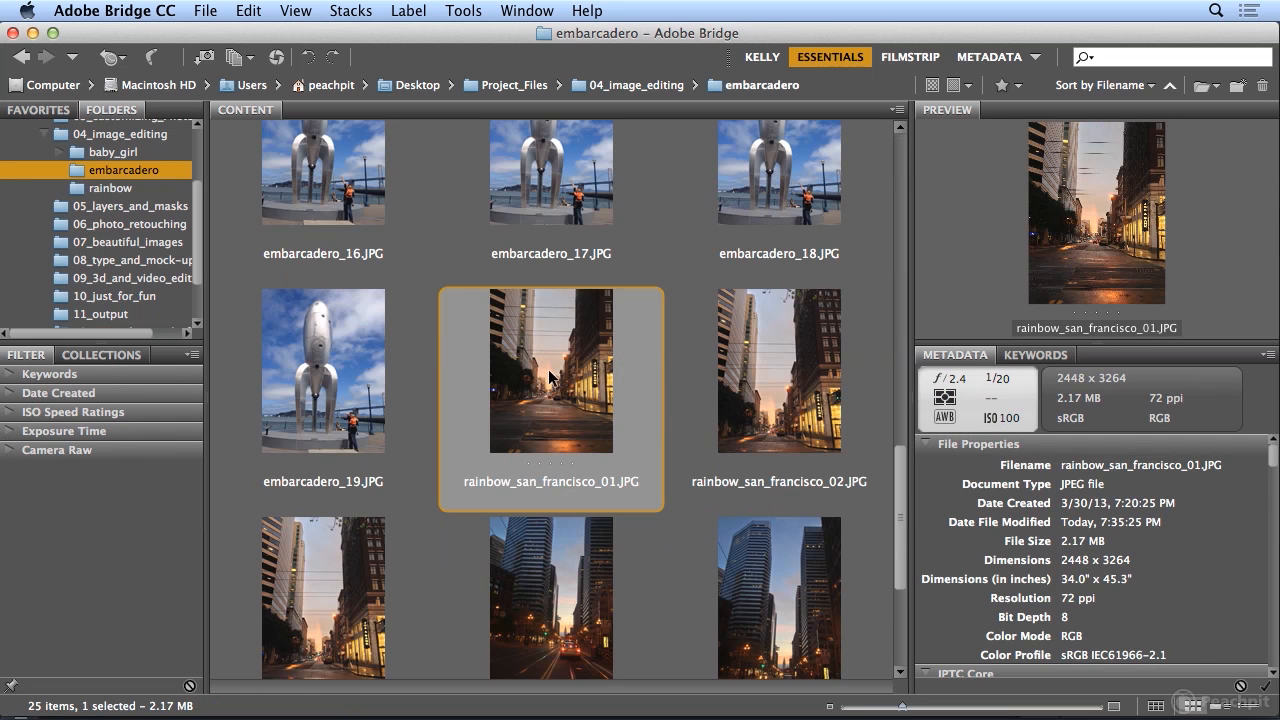
left_click(358, 577, "shift")
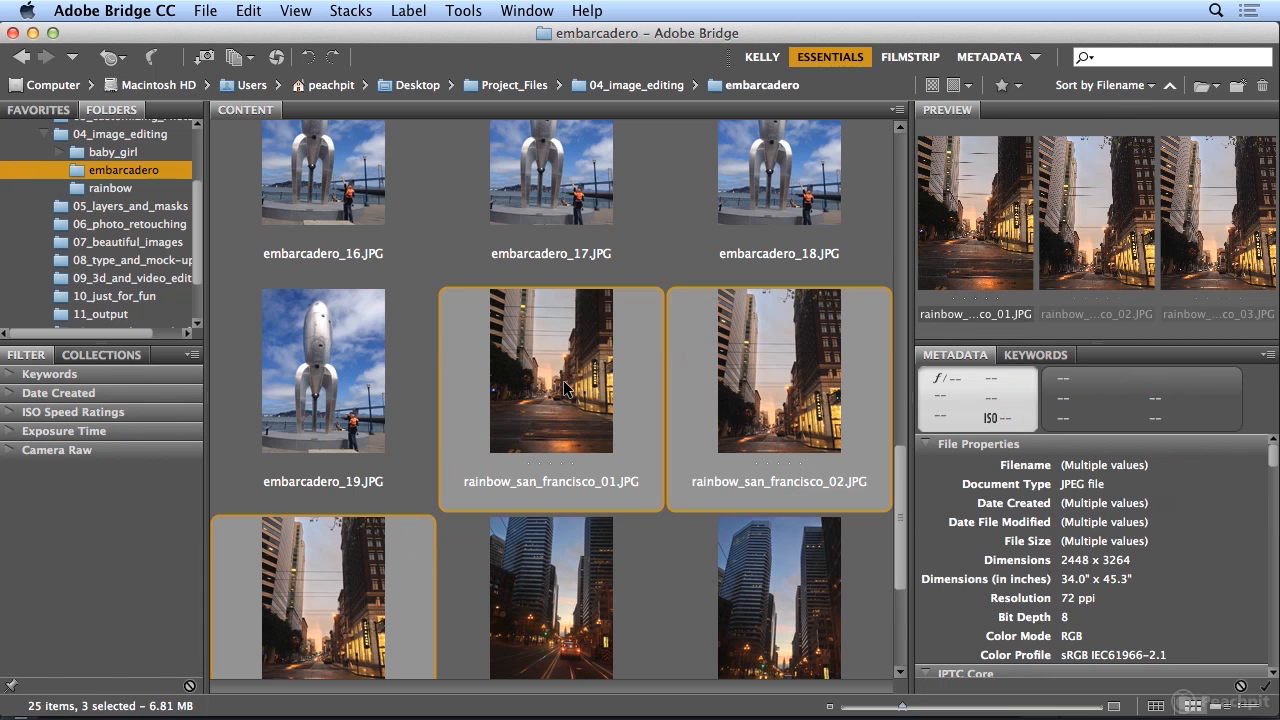
left_click_drag(555, 440, 124, 190)
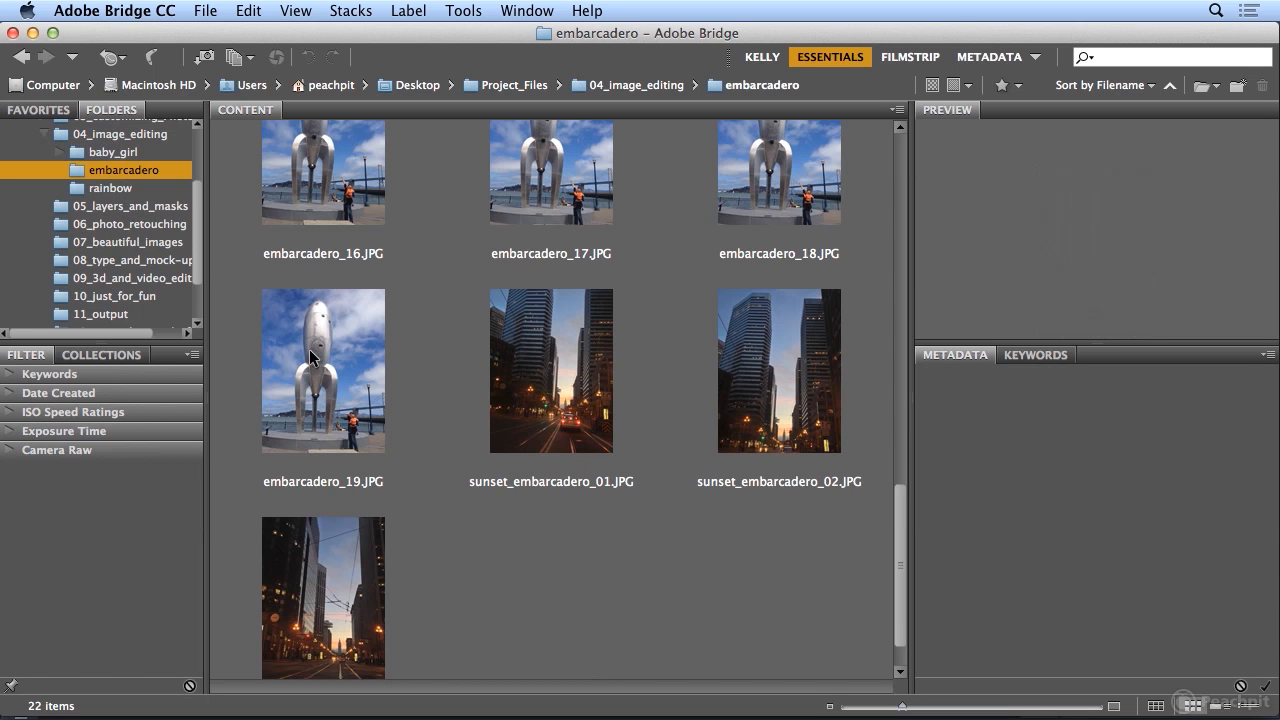
- Select embarcadero_01.JPG and switch to the custom workspace with the large image preview
scroll(311, 357, "up", 10)
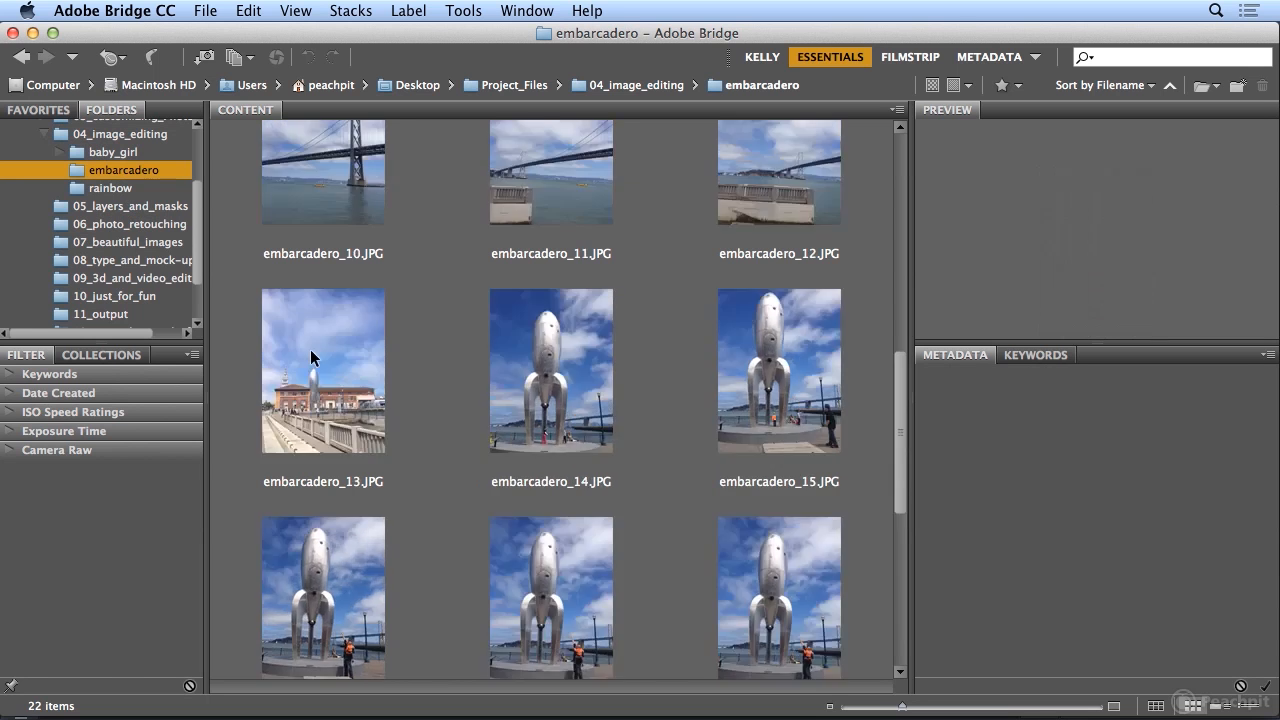
left_click(308, 243)
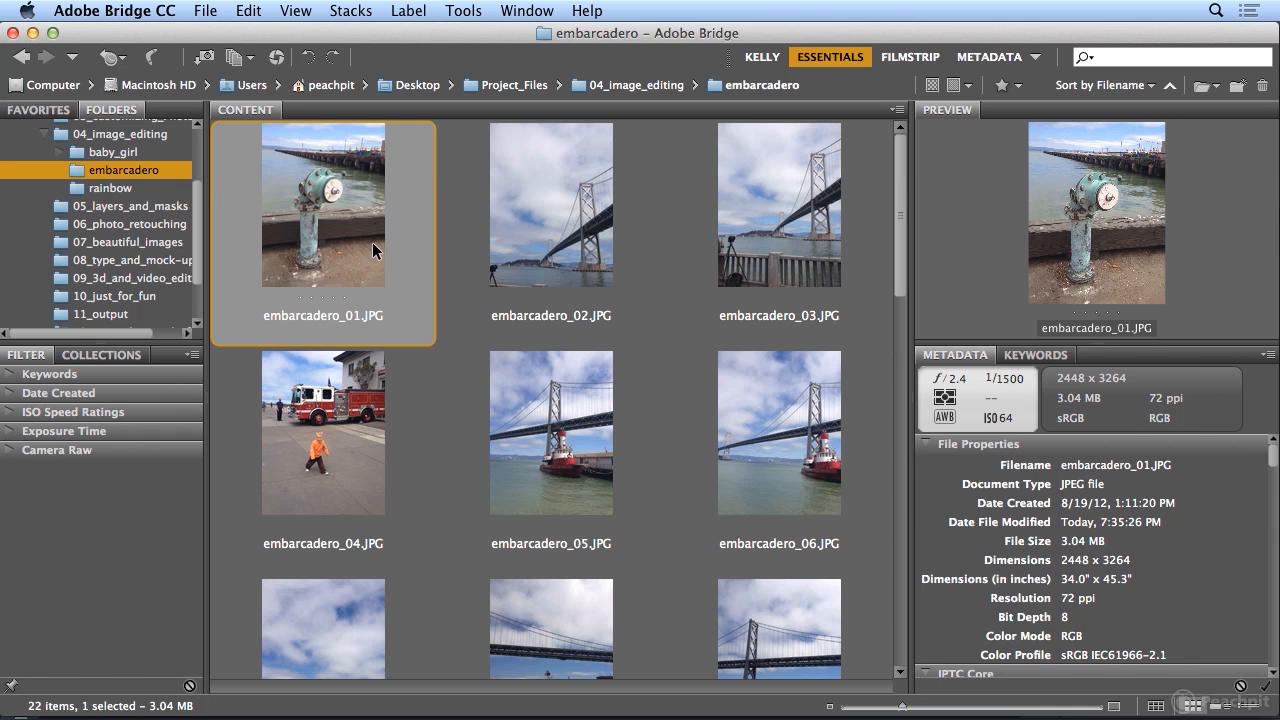
left_click(760, 56)
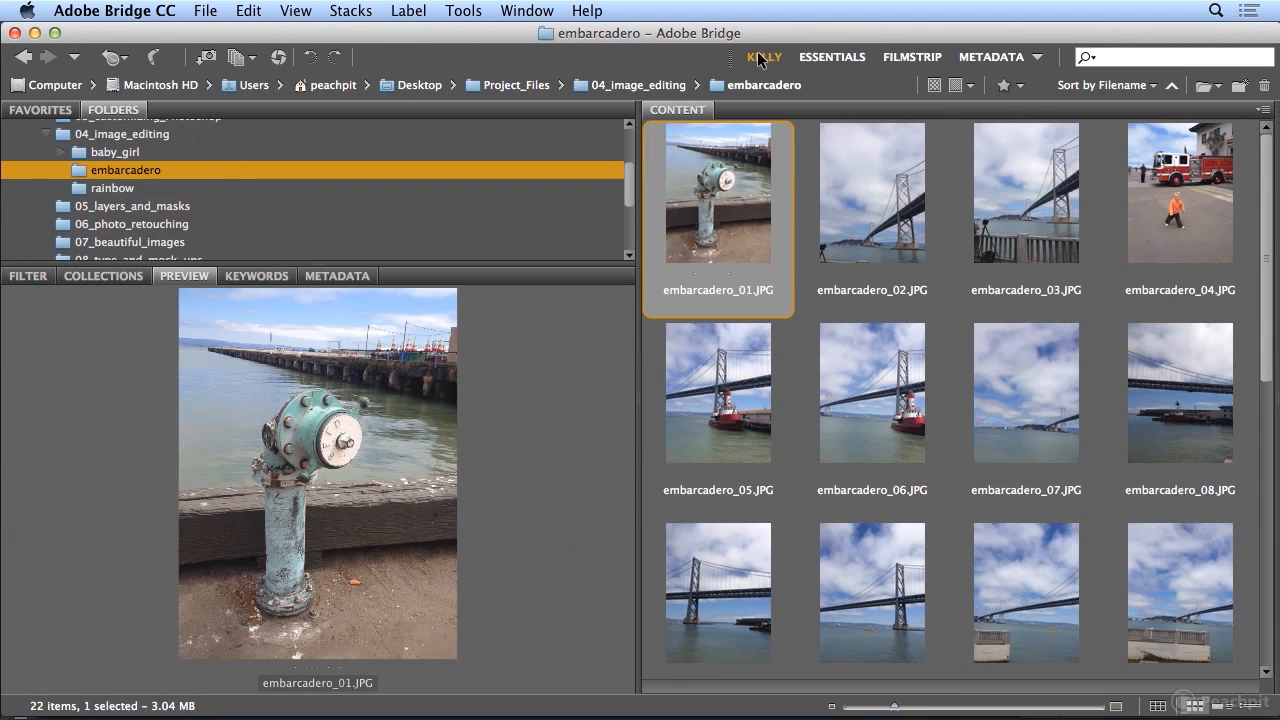
- Look through the metadata, keywords, collections and filter views, return to the image preview and enlarge it by collapsing the folder tree
left_click(353, 278)
left_click(268, 276)
left_click(184, 276)
left_click(118, 275)
left_click(30, 276)
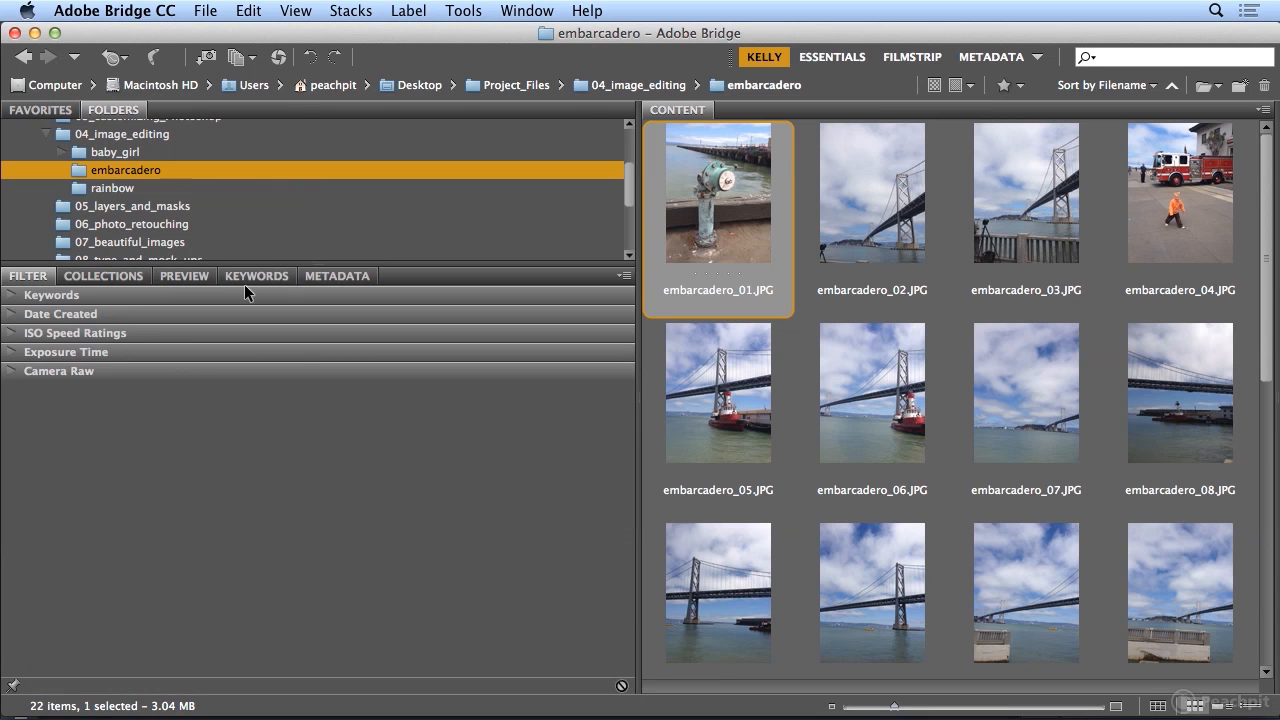
left_click(193, 277)
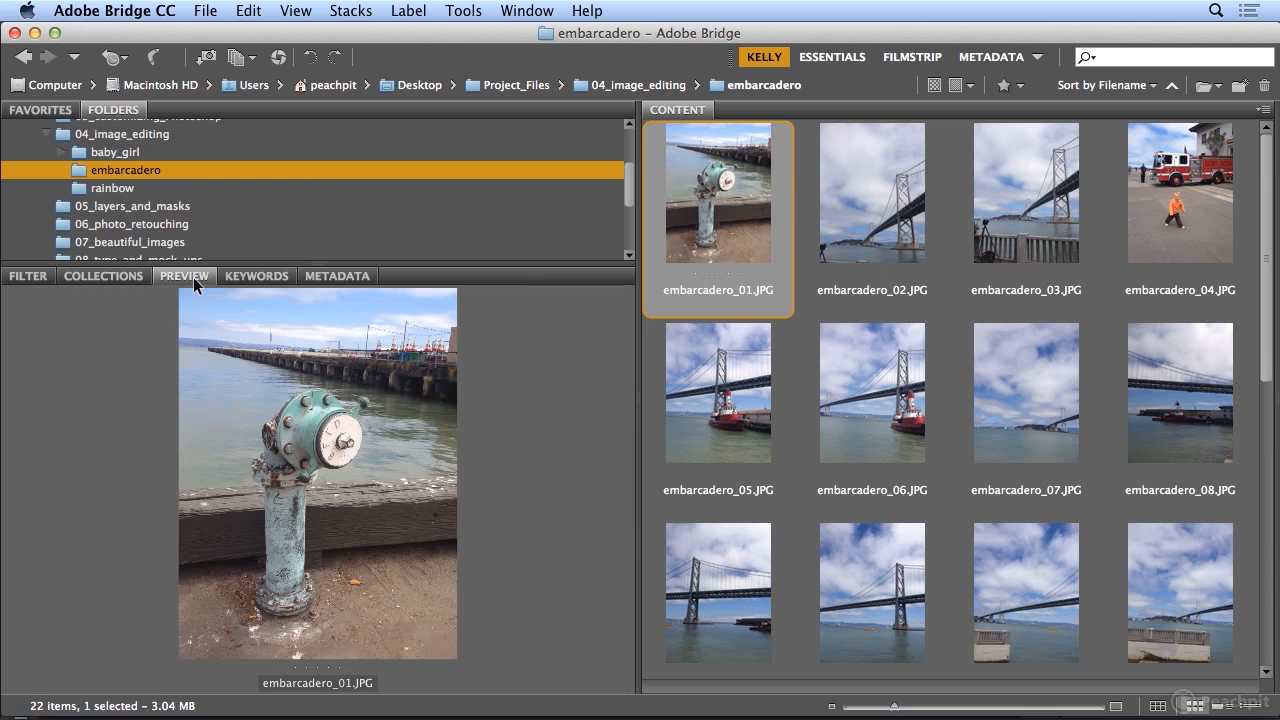
double_click(128, 110)
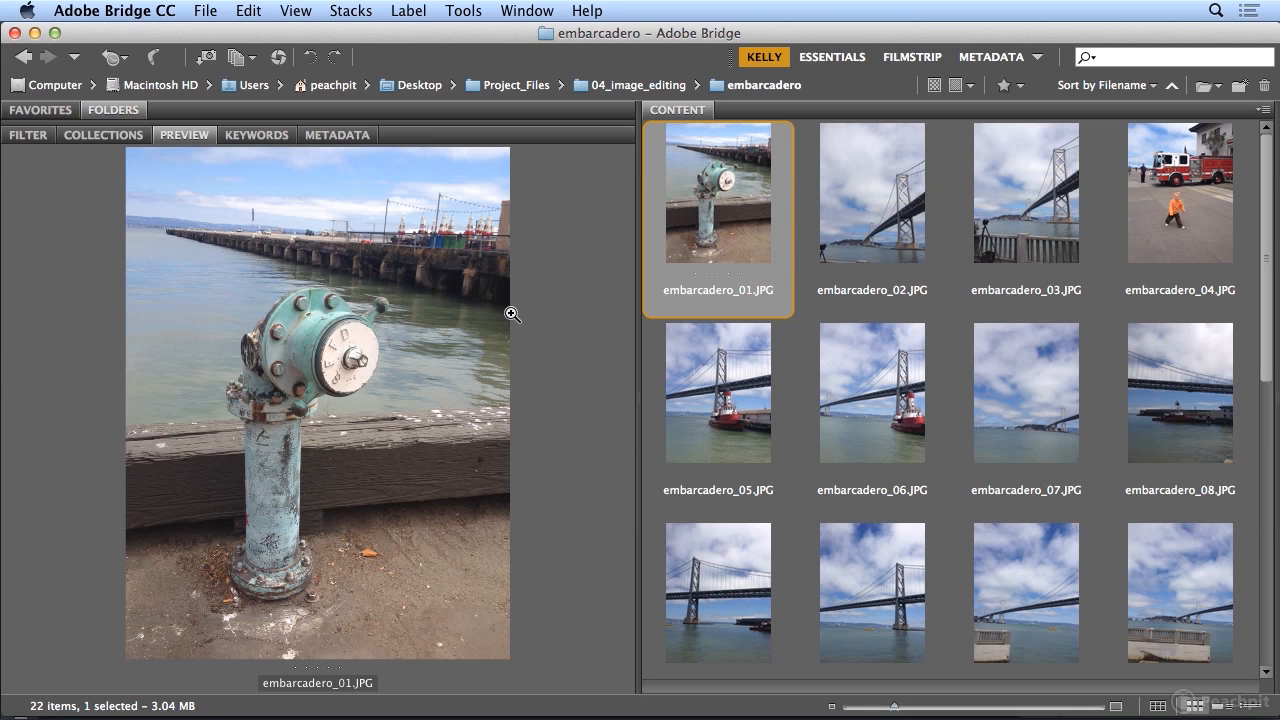
- Rename the hydrant image embarcadero_01.JPG as embarcadero_01_hydrant.JPG
left_click(744, 288)
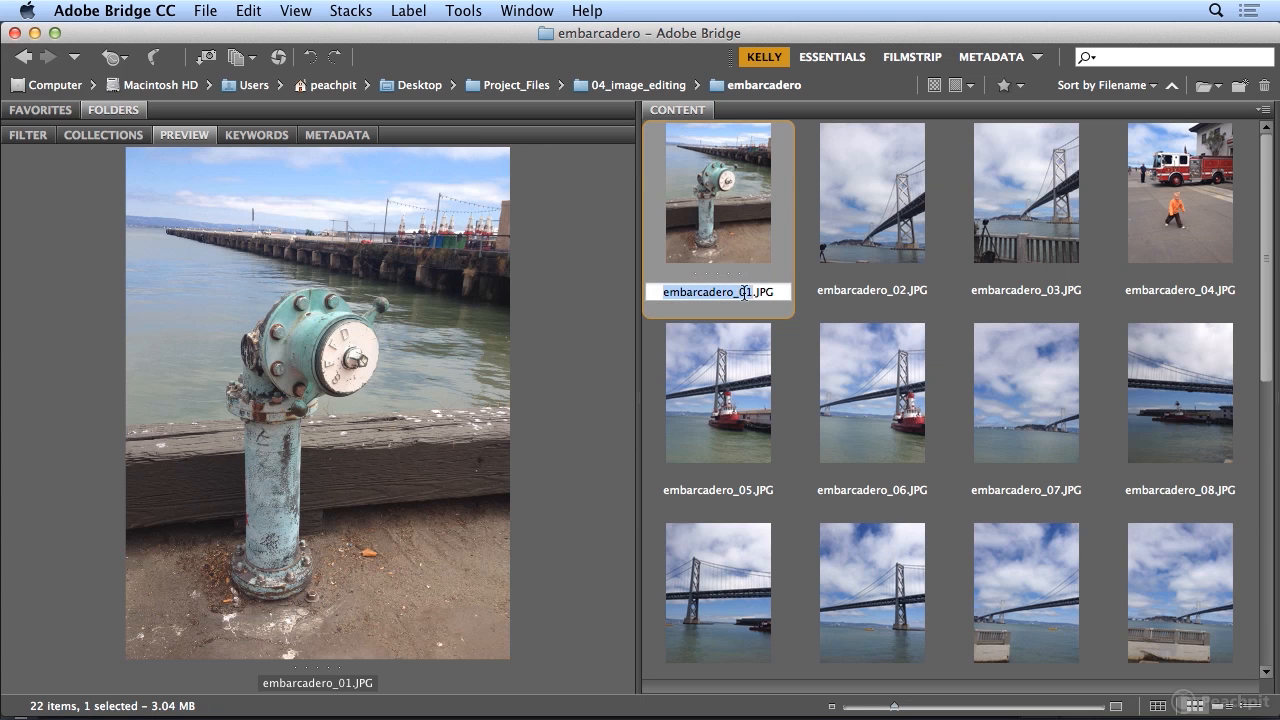
left_click(753, 291)
type("_hydrant")
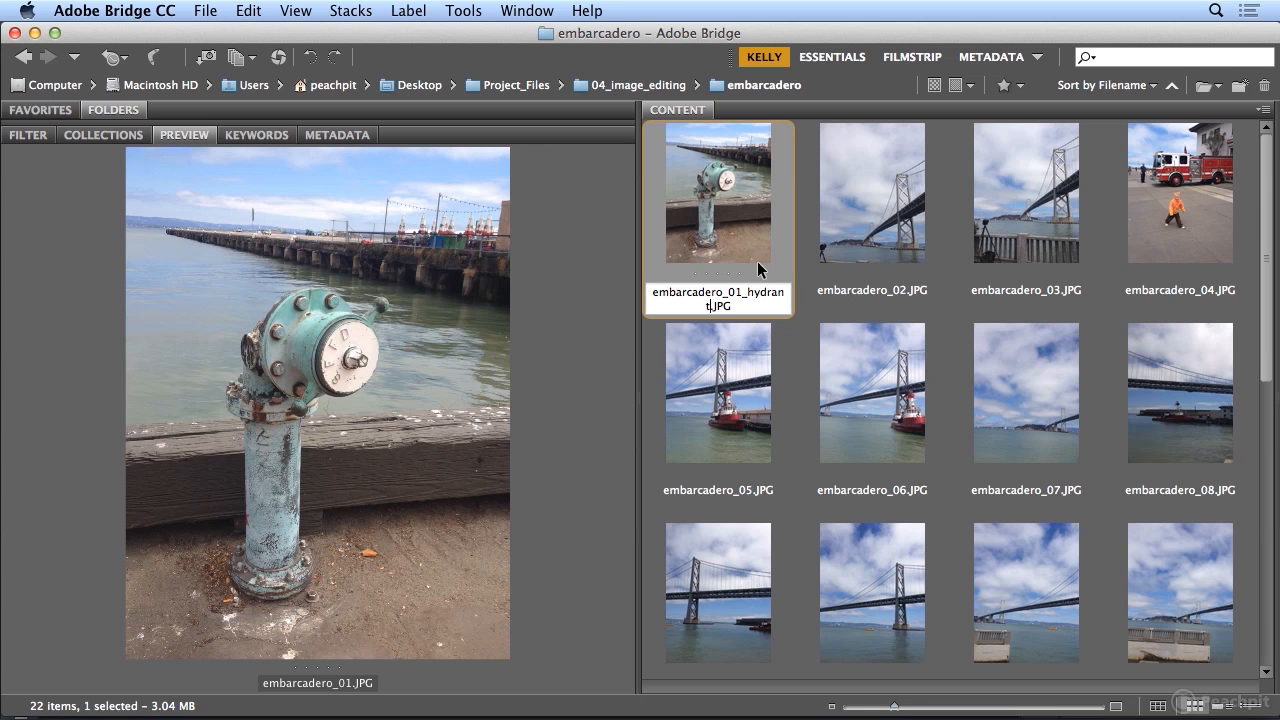
- Rename the fire truck image embarcadero_04.JPG as embarcadero_04_fire_truck.JPG
left_click(1177, 289)
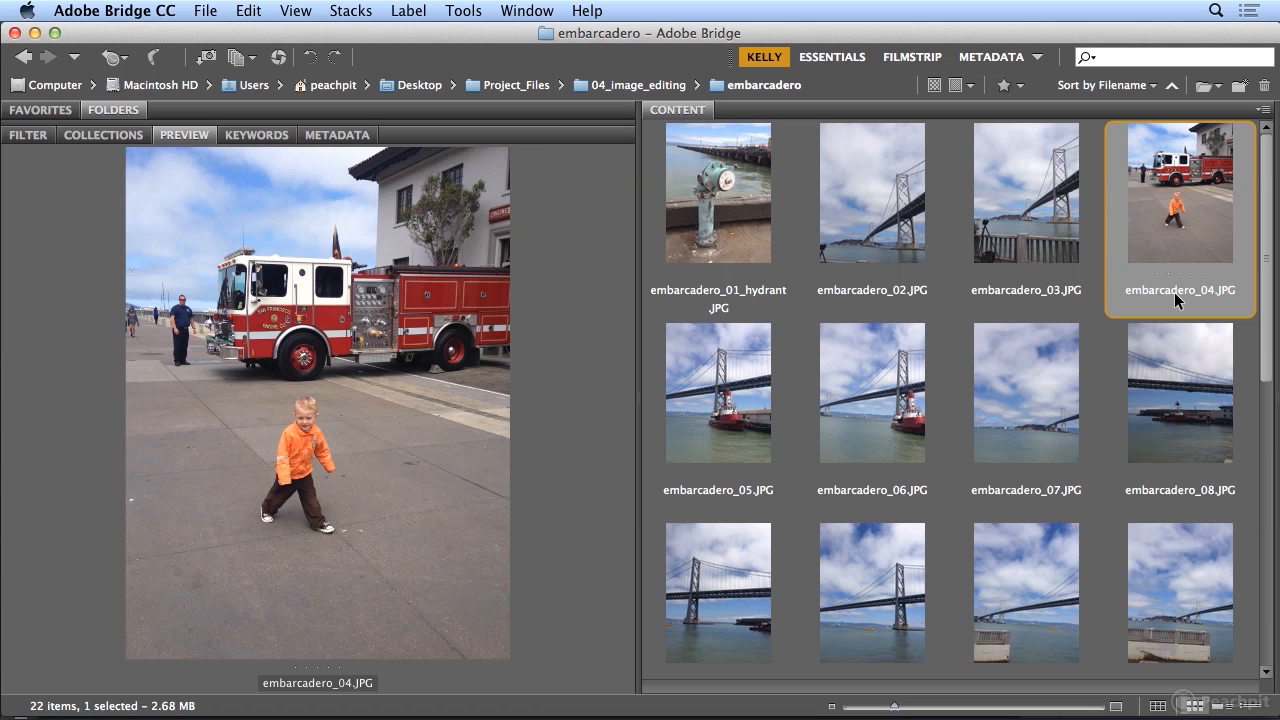
left_click(1174, 292)
left_click(1215, 292)
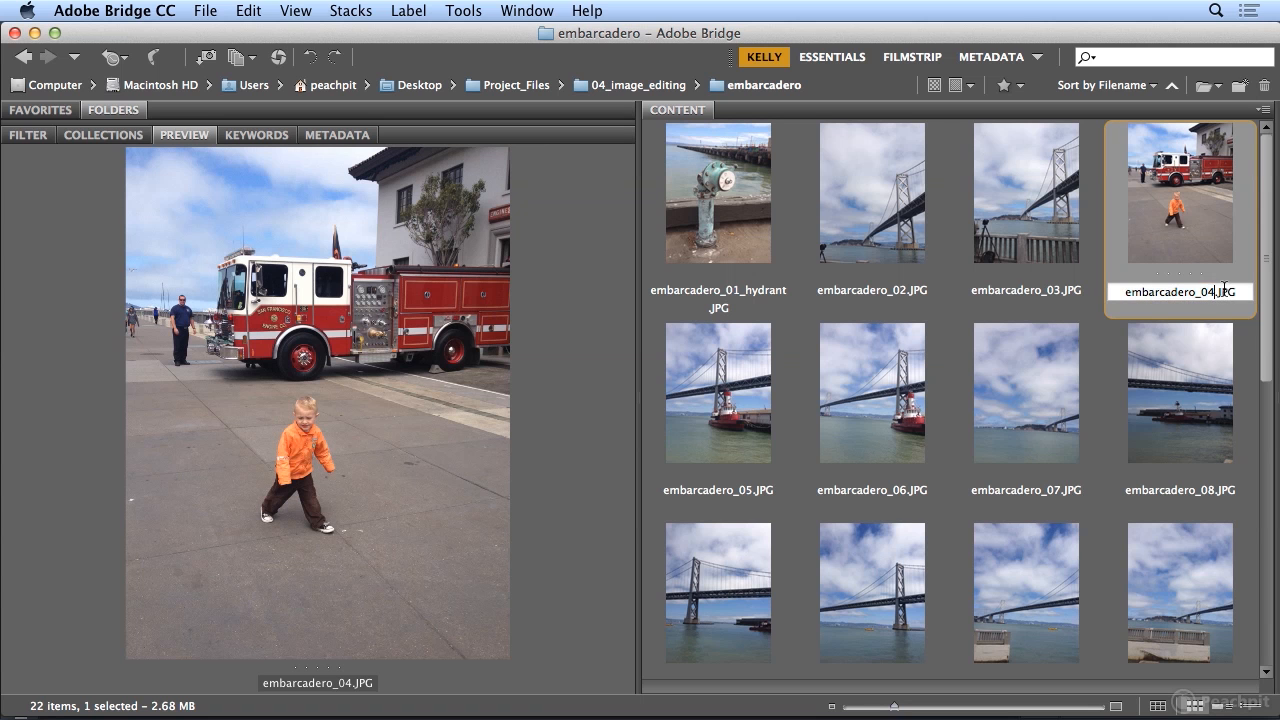
type("_")
type("fire")
type("truck")
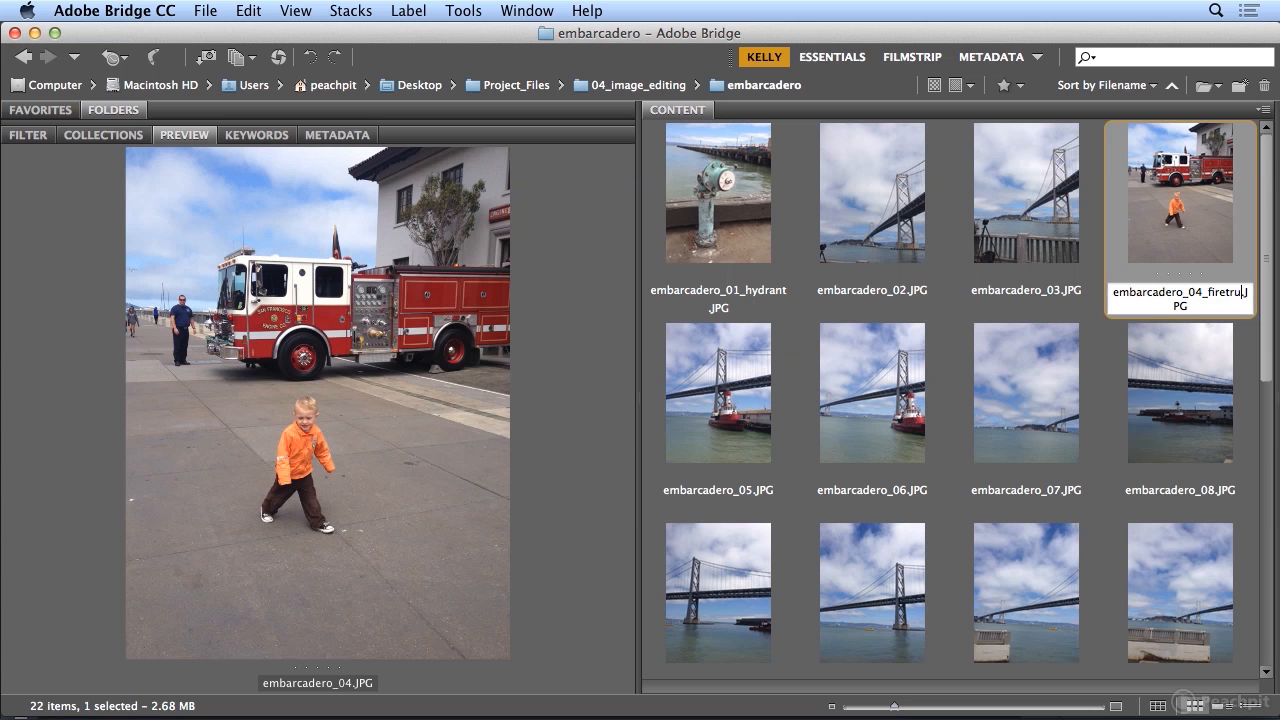
key("Left")
key("Left")
key("Left")
key("Left")
key("Left")
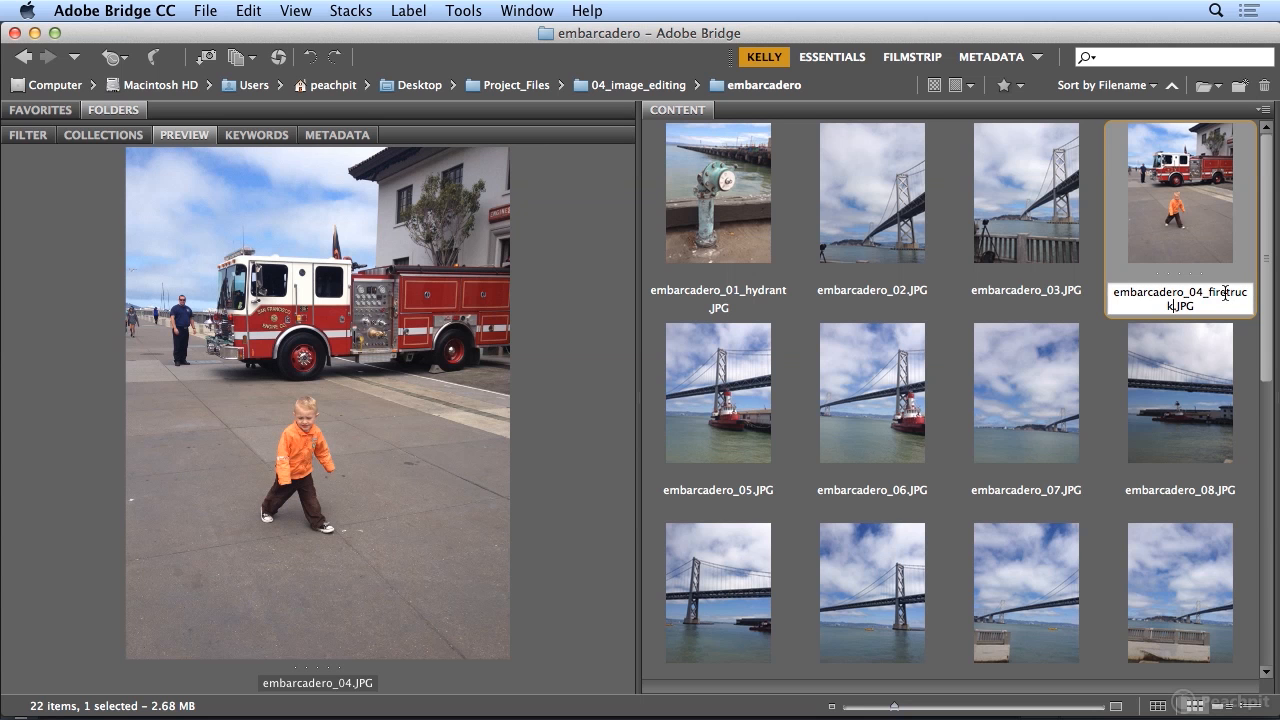
type("_")
key("Return")
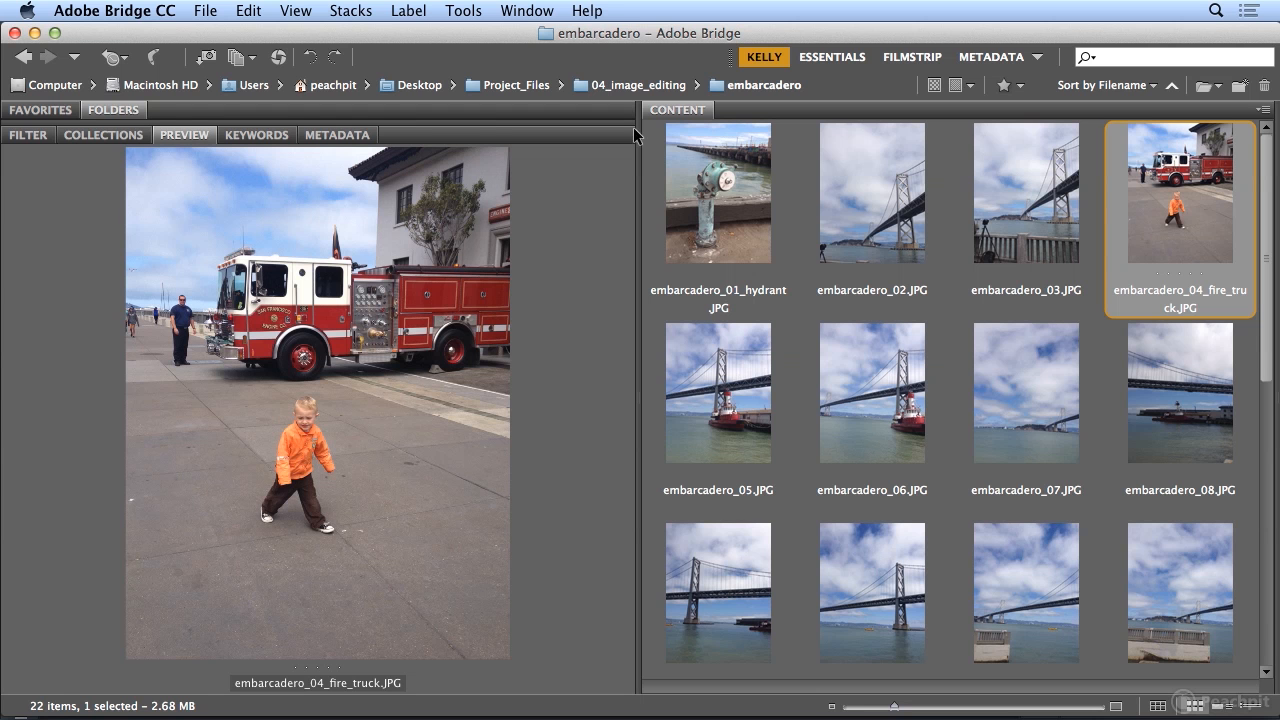
- Expand the folder tree again, check the rainbow folder and return to the embarcadero folder
left_click(128, 110)
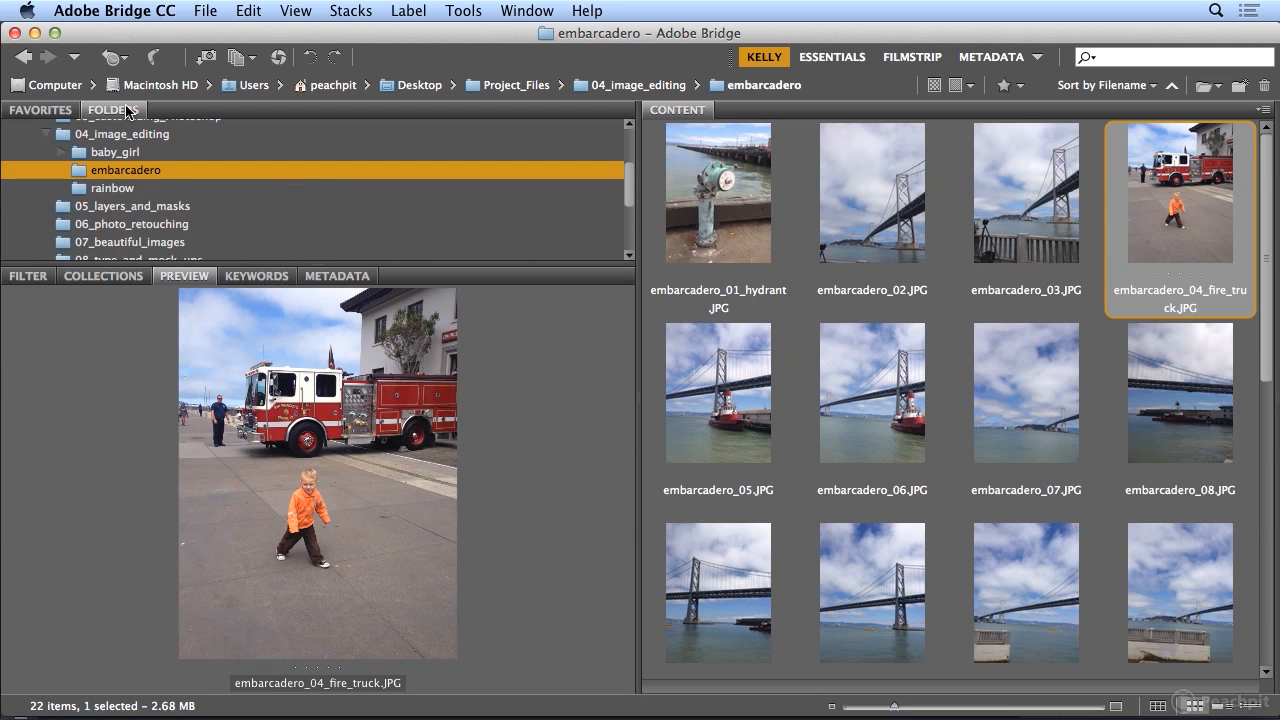
left_click(122, 190)
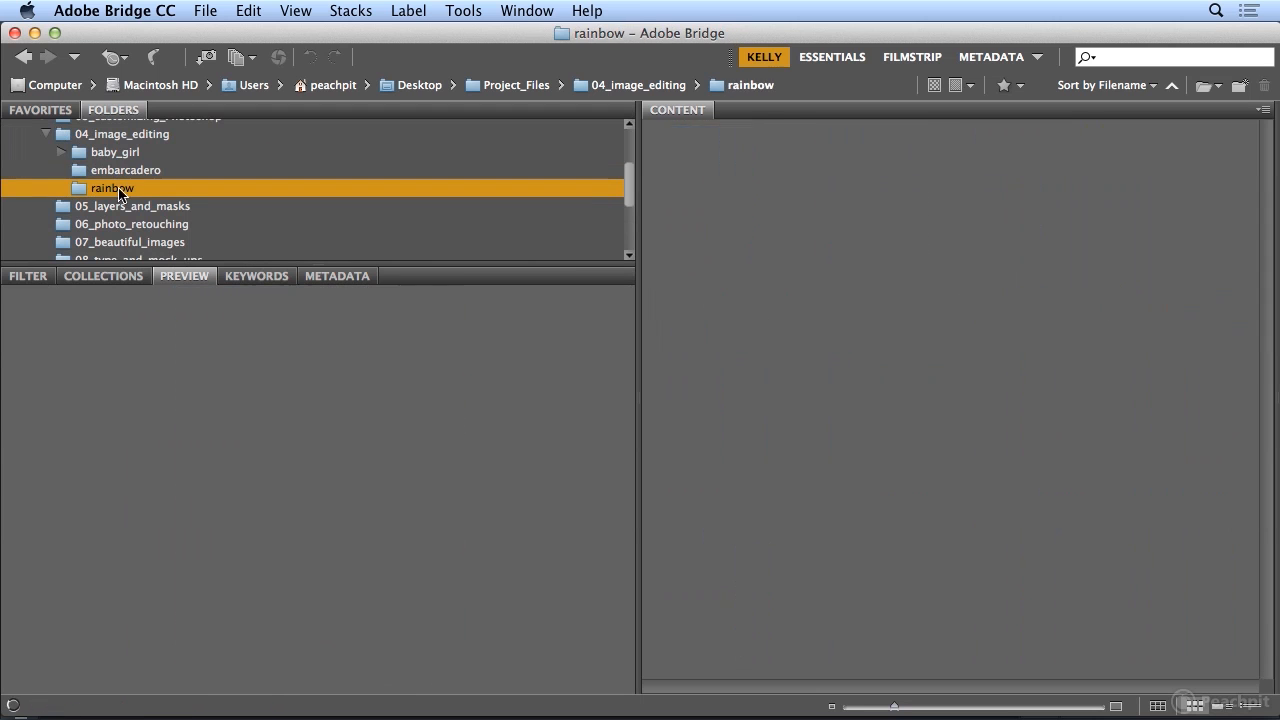
left_click(128, 172)
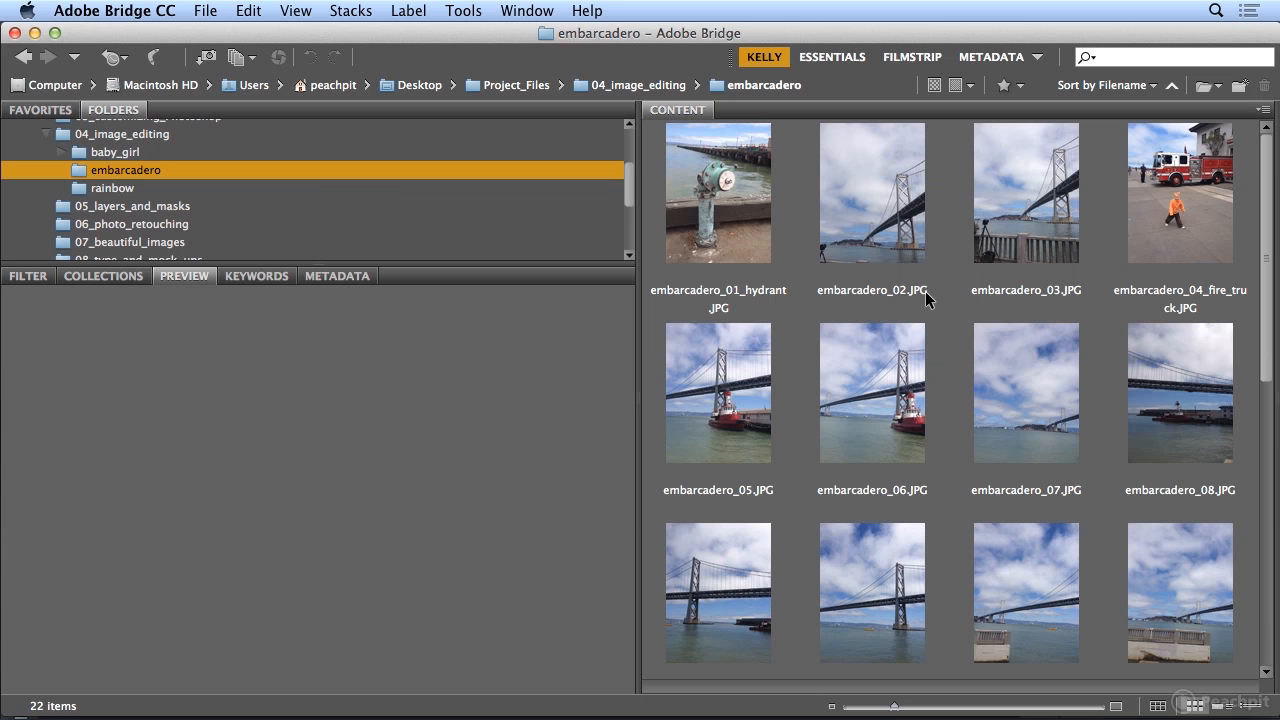
- Select all images in the embarcadero folder
left_click(714, 229)
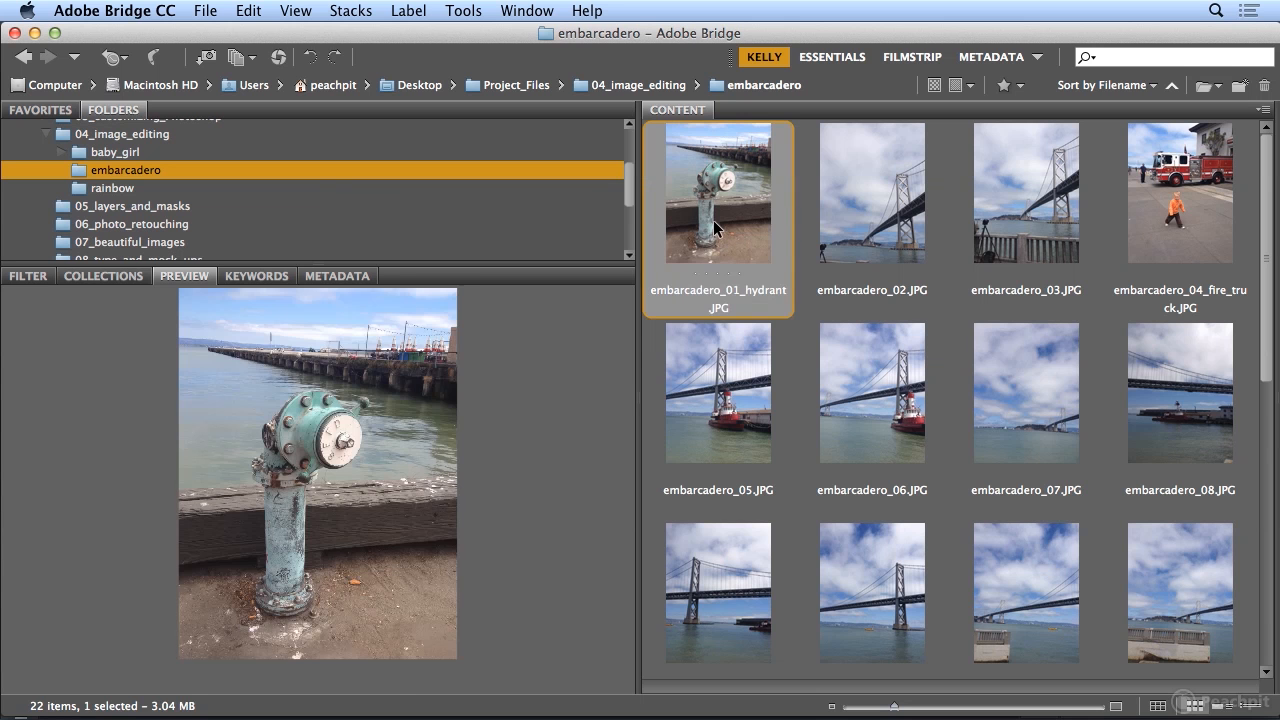
left_click(258, 12)
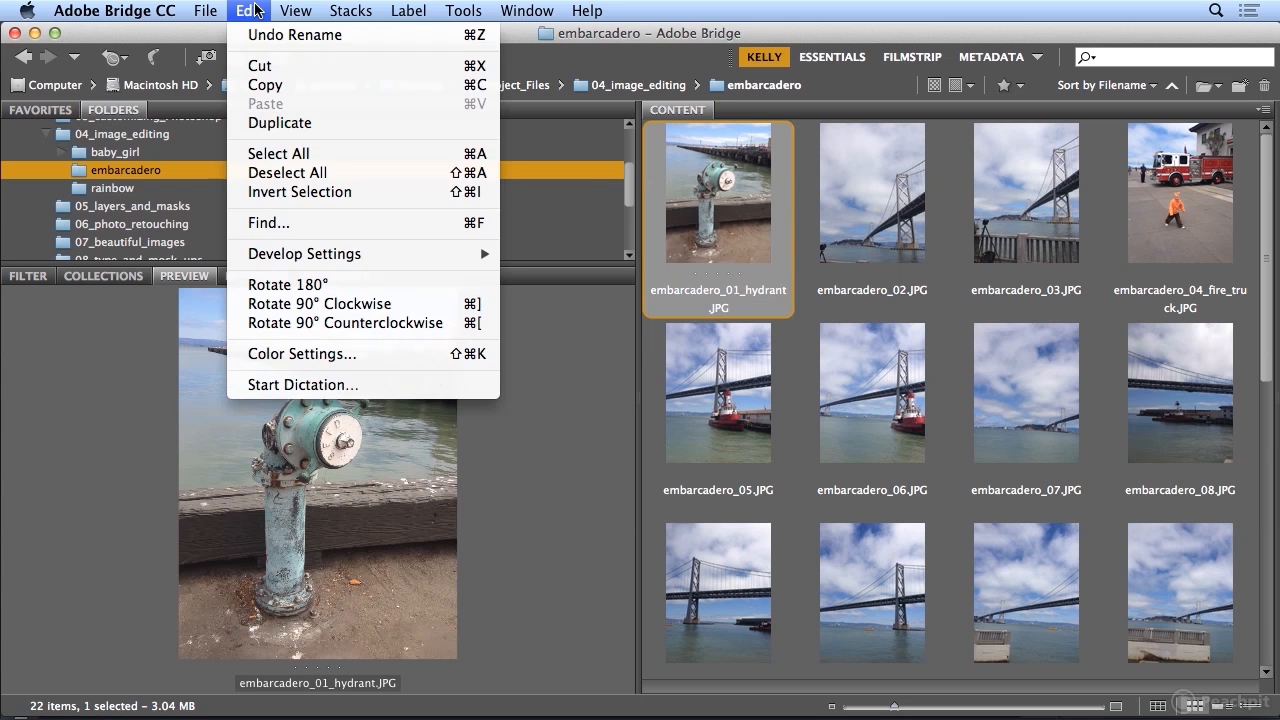
left_click(282, 155)
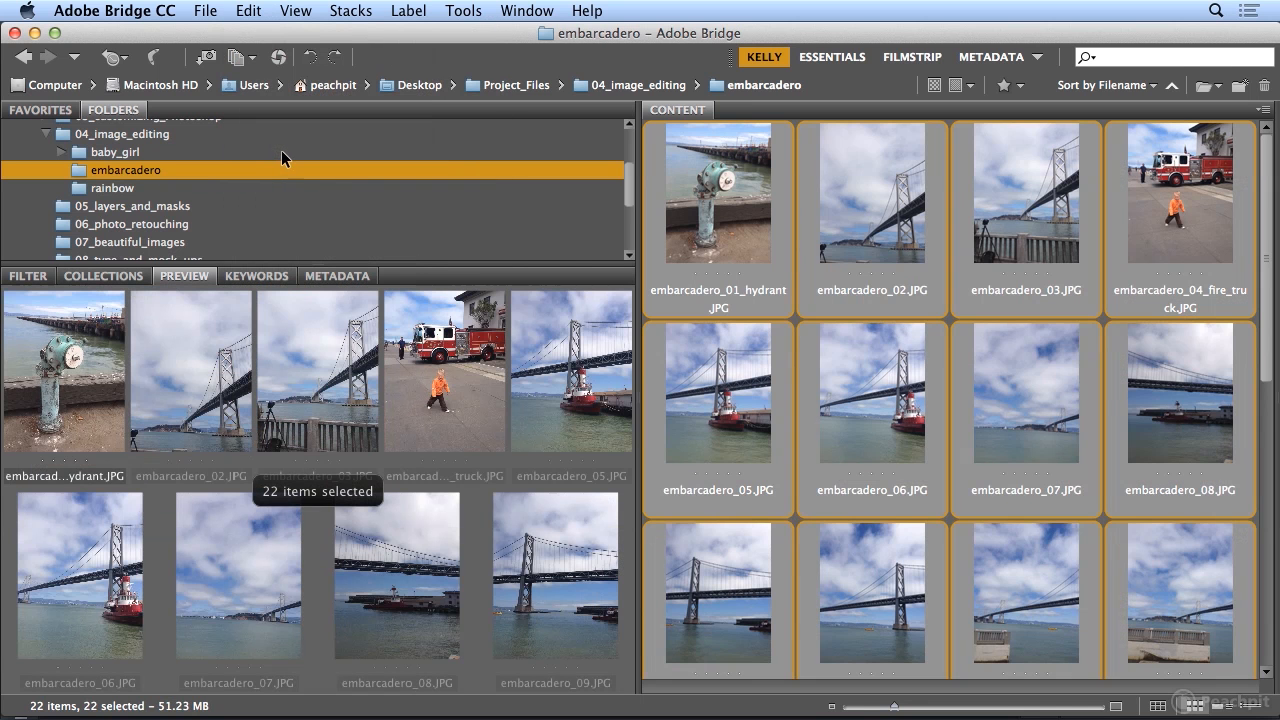